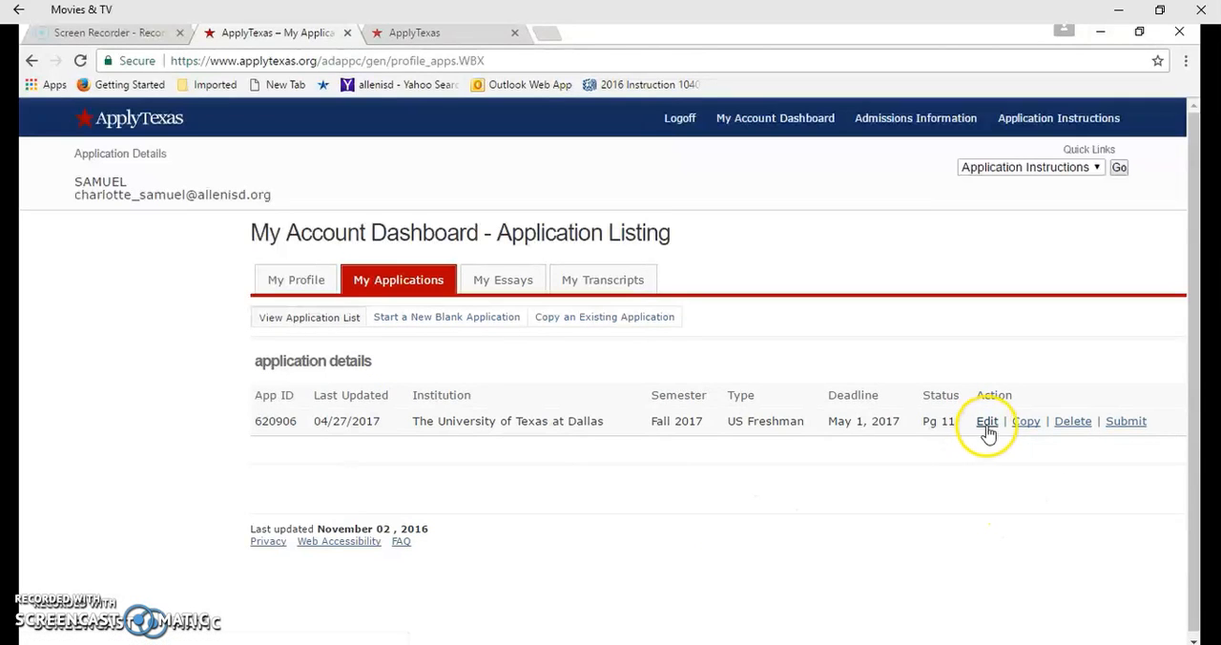
Open the saved Fall 2017 University of Texas at Dallas application for editing and go to page 1, biographical information
{"action": "left_click", "coordinate": [988, 427]}
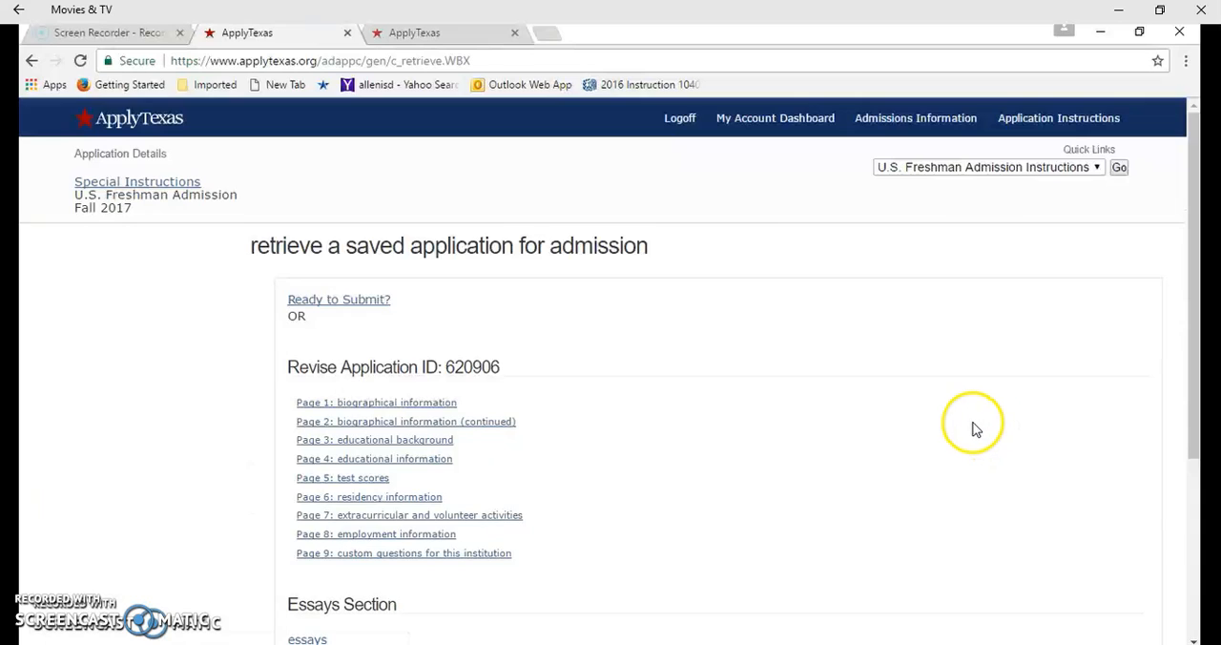
{"action": "scroll", "coordinate": [971, 424], "scroll_direction": "down", "scroll_amount": 1}
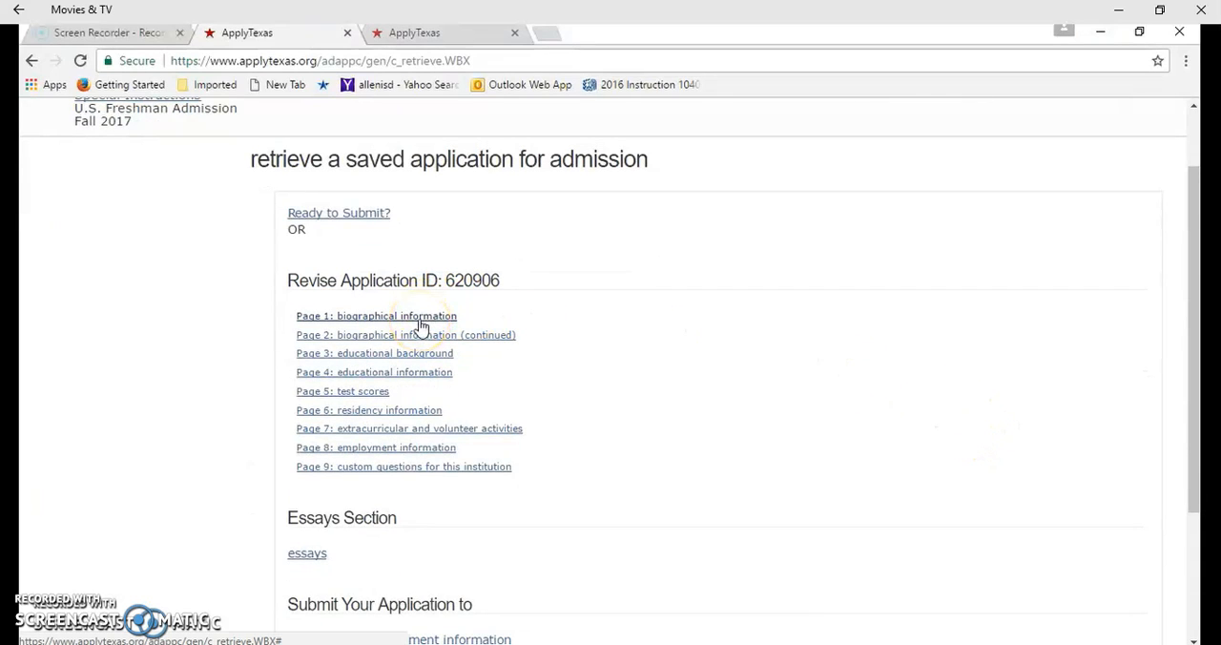
{"action": "left_click", "coordinate": [420, 323]}
Examine the Social Security number, birth date, legal name, aliases, birthplace, citizenship and military status questions on page 1
{"action": "scroll", "coordinate": [591, 356], "scroll_direction": "down", "scroll_amount": 2}
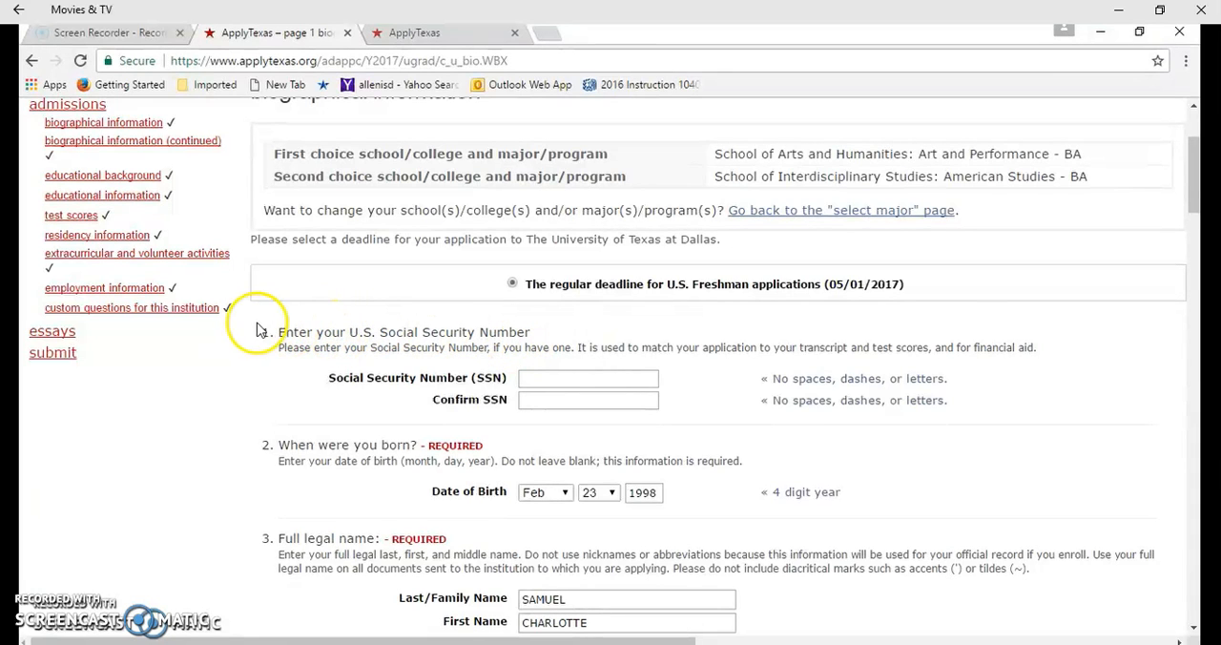
{"action": "scroll", "coordinate": [567, 370], "scroll_direction": "down", "scroll_amount": 1}
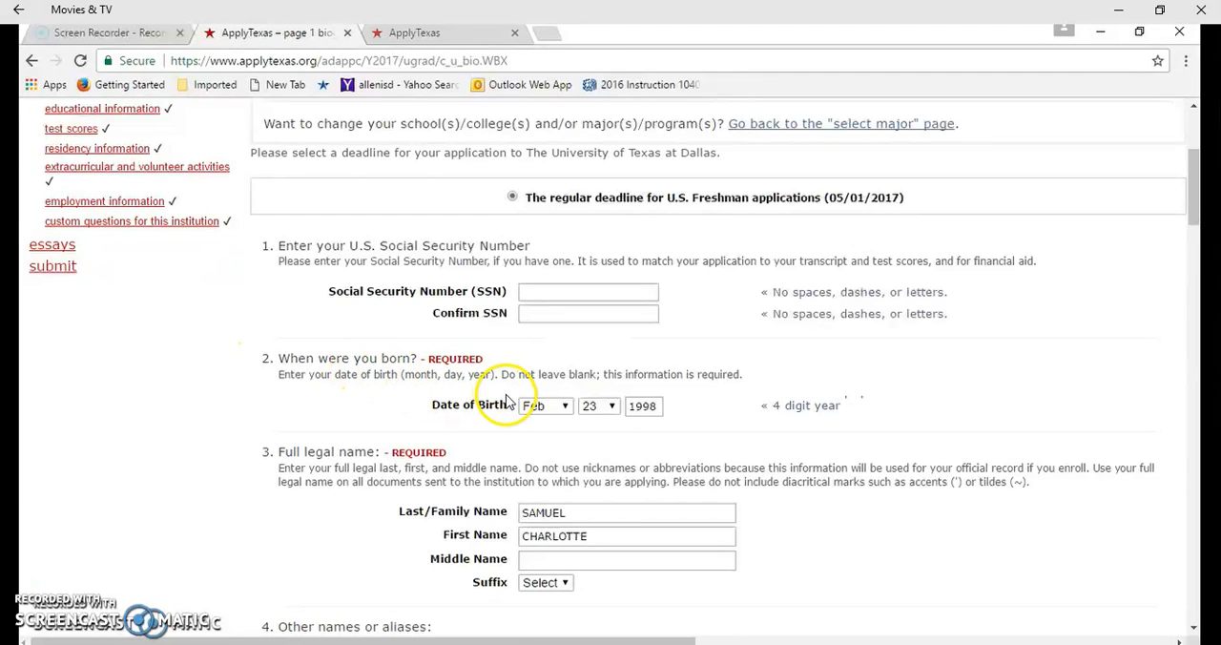
{"action": "scroll", "coordinate": [512, 408], "scroll_direction": "down", "scroll_amount": 2}
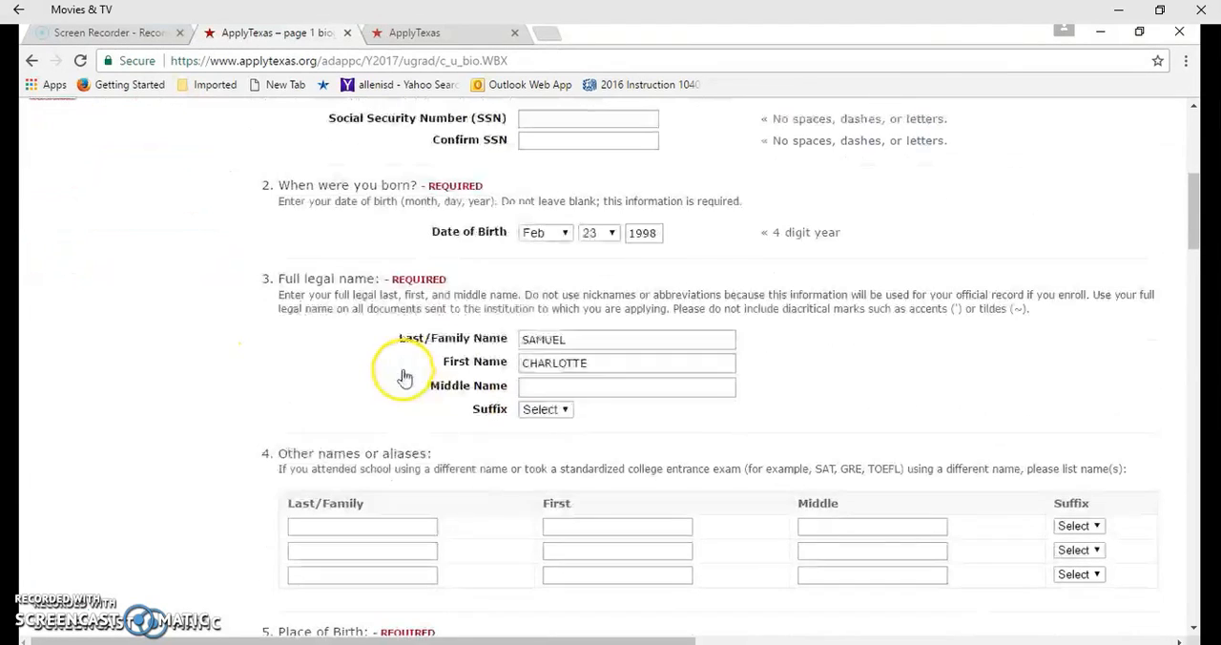
{"action": "scroll", "coordinate": [554, 345], "scroll_direction": "down", "scroll_amount": 1}
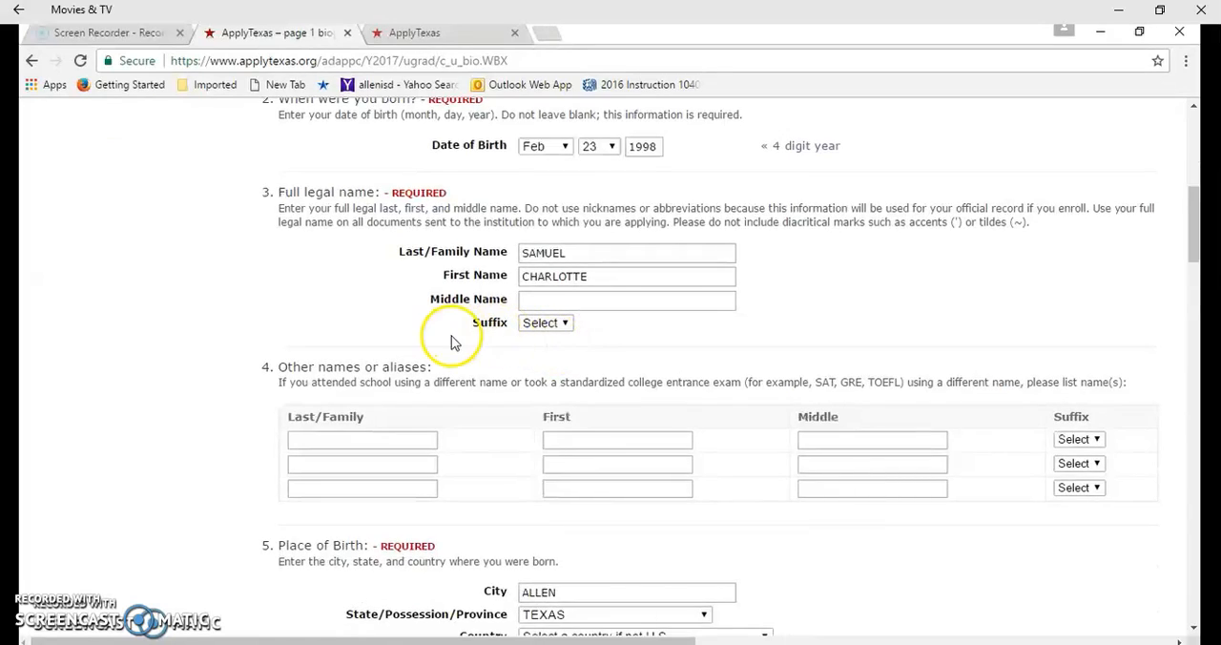
{"action": "scroll", "coordinate": [477, 324], "scroll_direction": "down", "scroll_amount": 1}
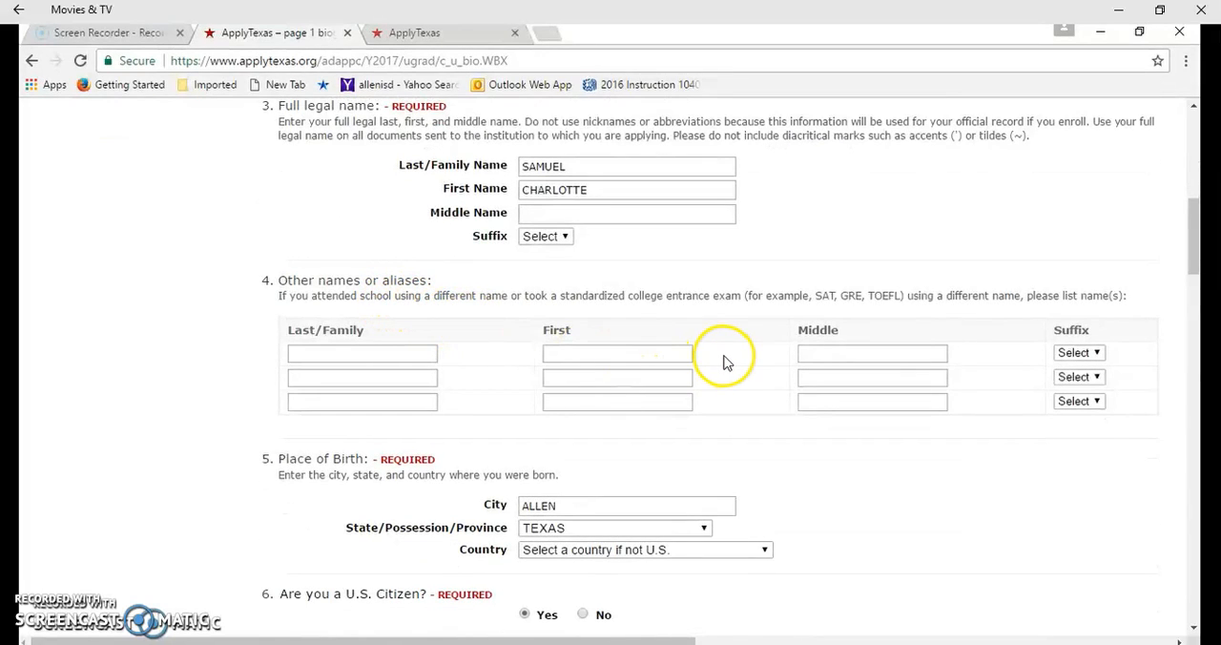
{"action": "scroll", "coordinate": [721, 361], "scroll_direction": "down", "scroll_amount": 1}
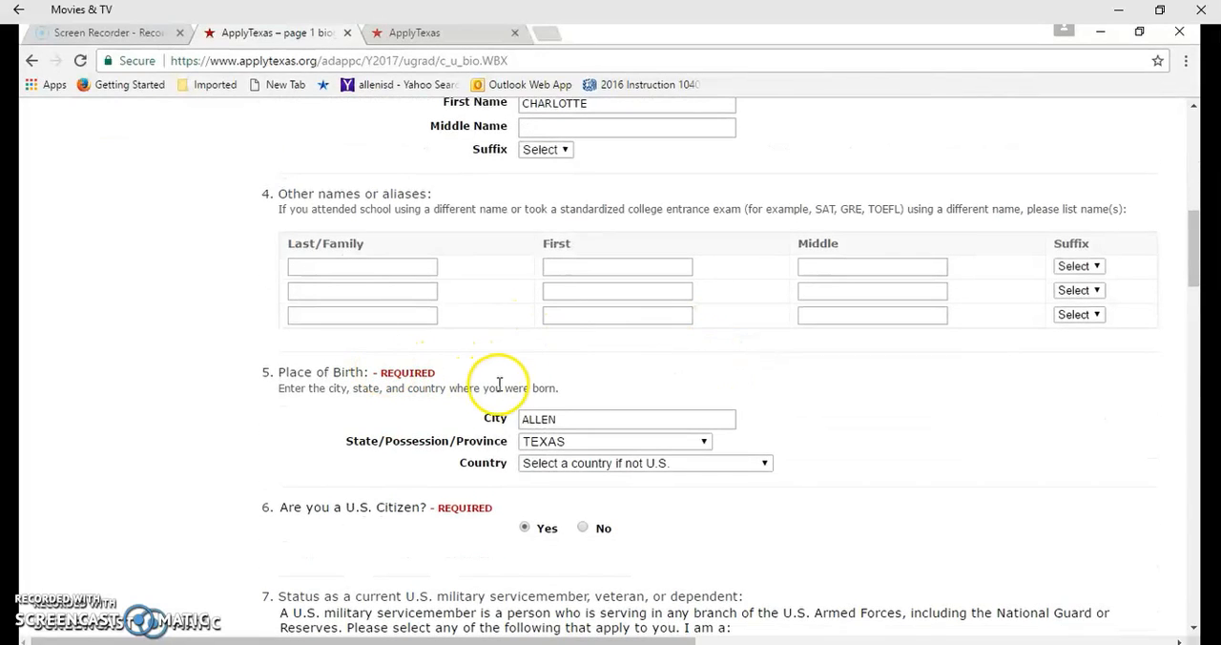
{"action": "scroll", "coordinate": [578, 402], "scroll_direction": "down", "scroll_amount": 2}
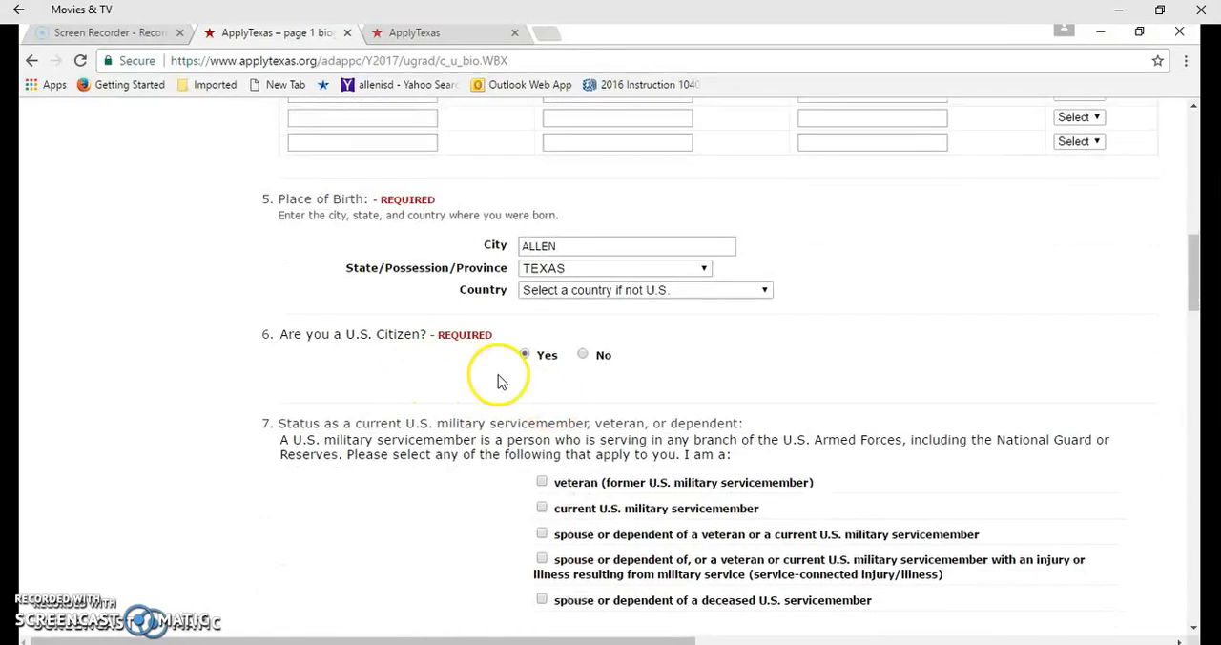
{"action": "scroll", "coordinate": [520, 374], "scroll_direction": "down", "scroll_amount": 1}
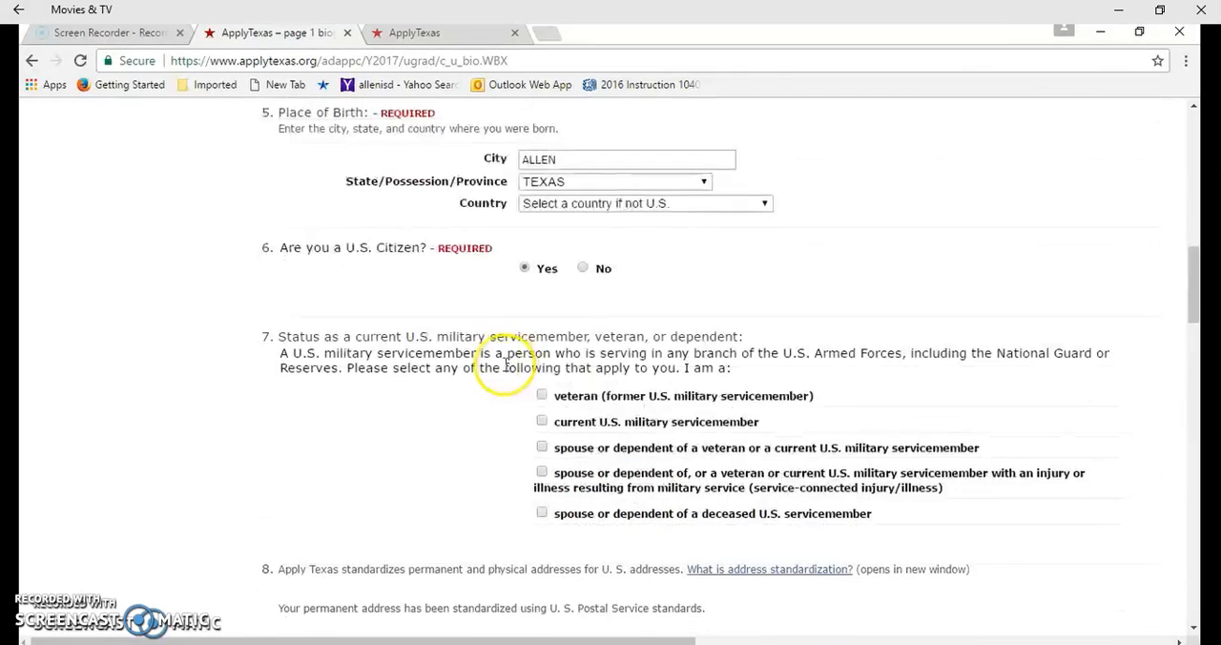
{"action": "scroll", "coordinate": [660, 400], "scroll_direction": "down", "scroll_amount": 1}
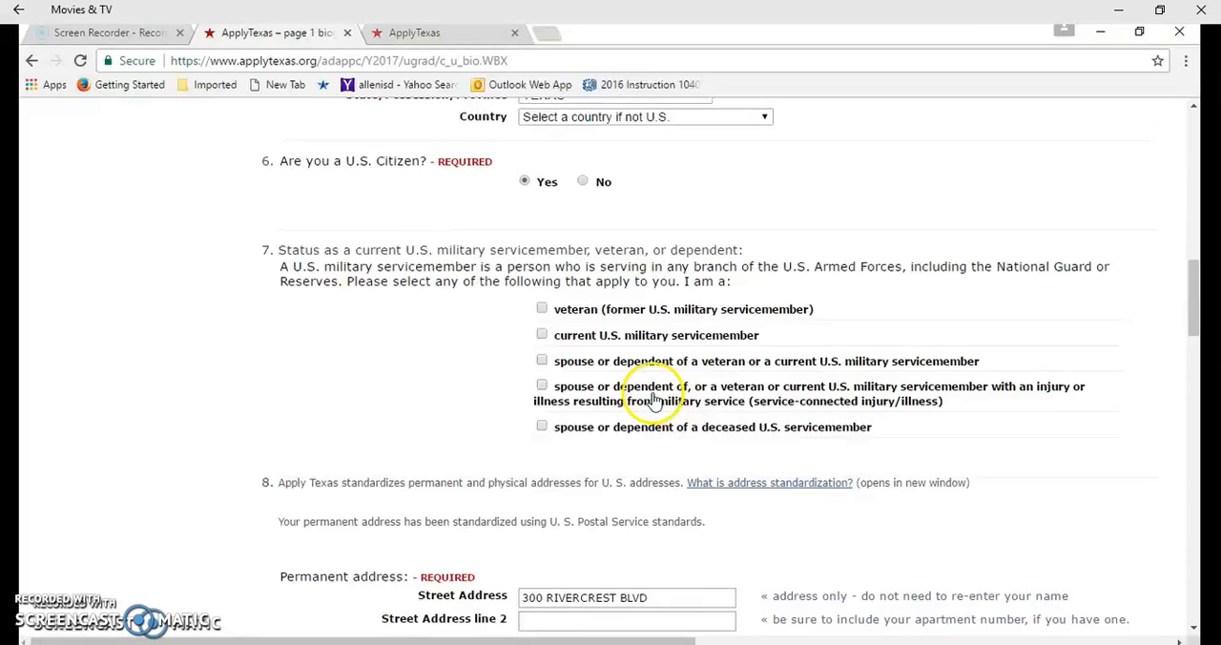
Examine the address, phone, emergency contact, e-mail, parental education, ethnicity and gender questions, and continue to page 2
{"action": "scroll", "coordinate": [653, 400], "scroll_direction": "down", "scroll_amount": 2}
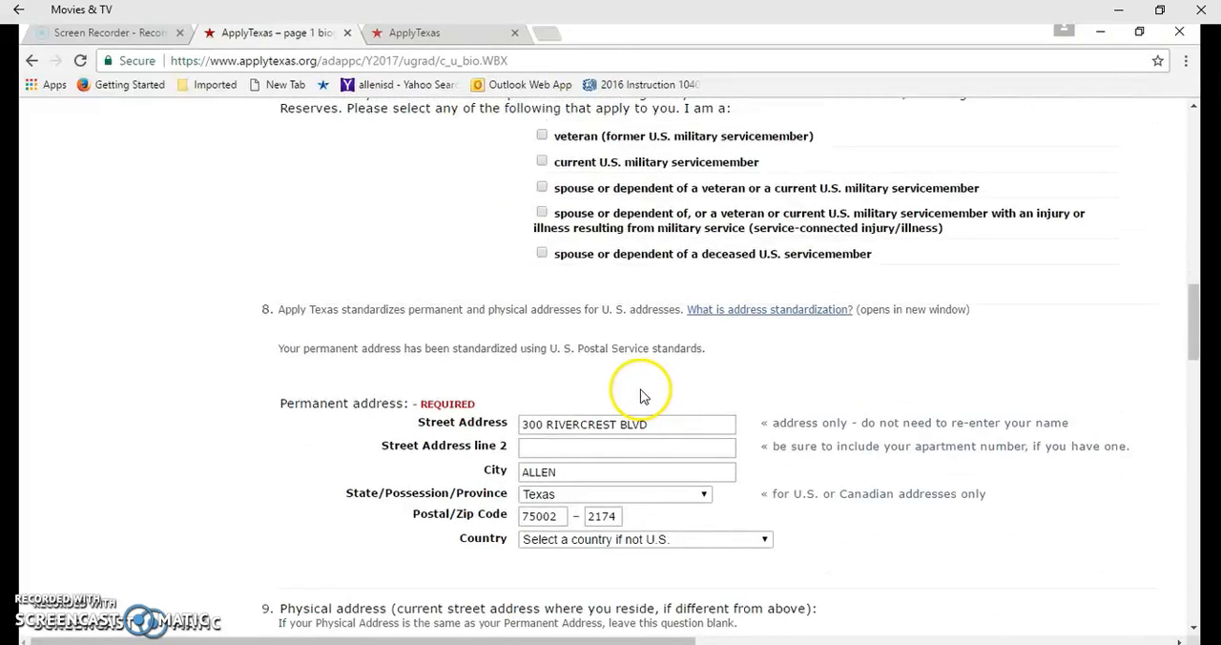
{"action": "scroll", "coordinate": [591, 429], "scroll_direction": "down", "scroll_amount": 4}
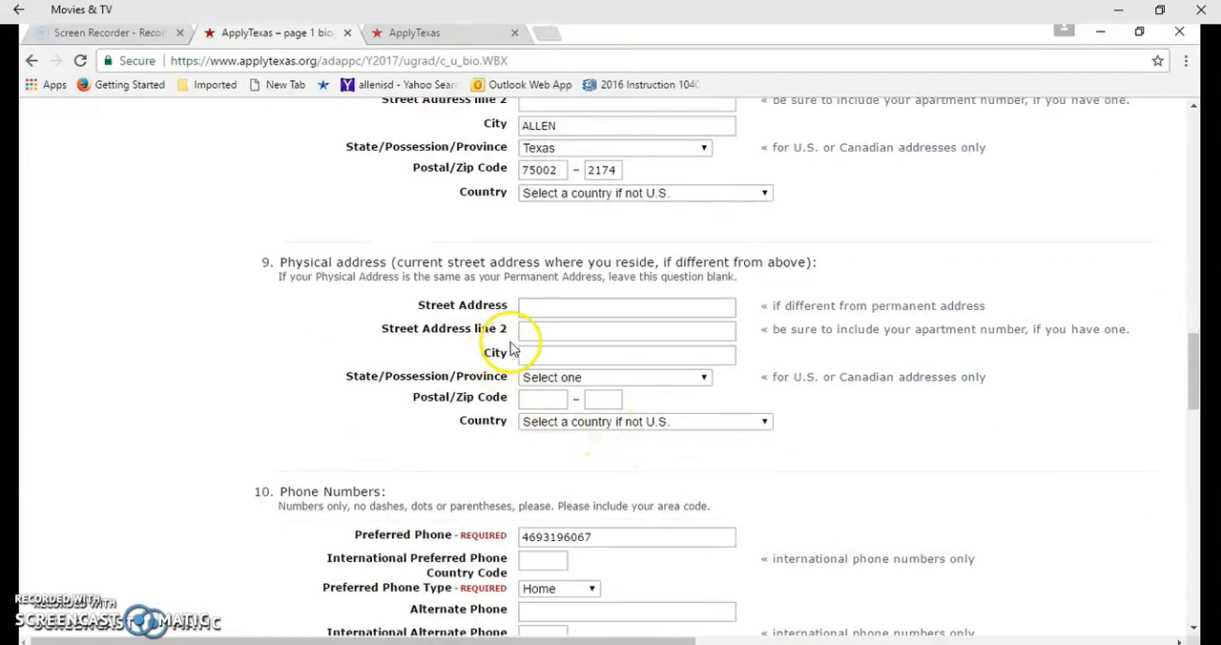
{"action": "scroll", "coordinate": [549, 278], "scroll_direction": "down", "scroll_amount": 2}
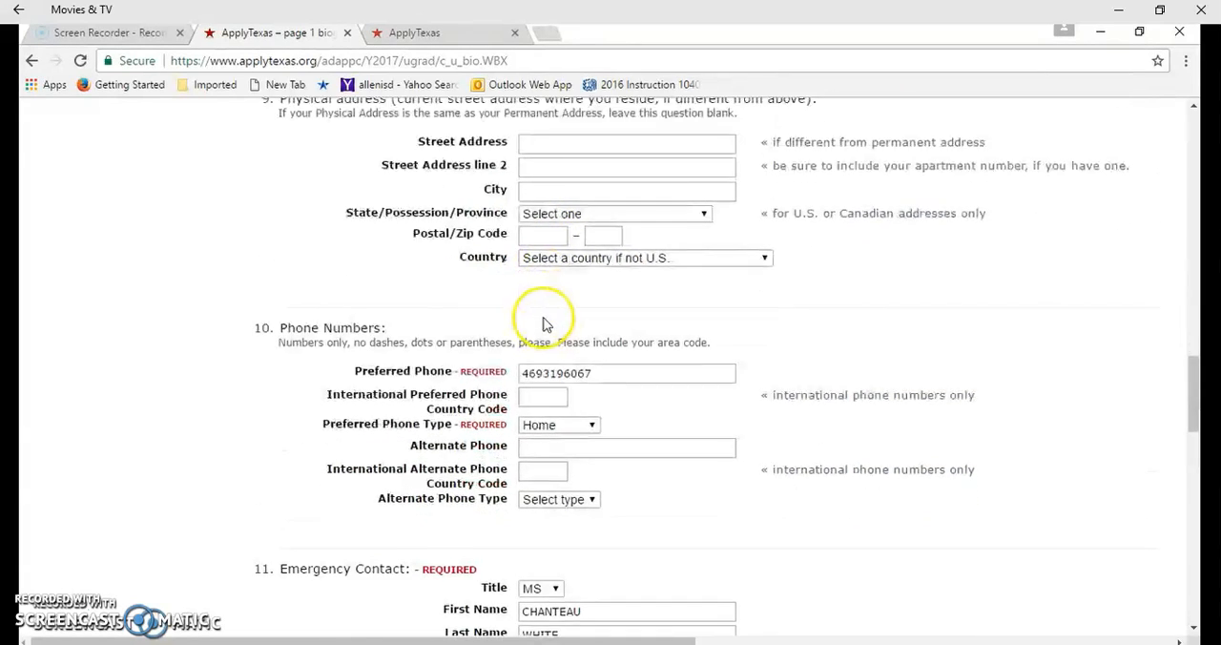
{"action": "scroll", "coordinate": [544, 325], "scroll_direction": "down", "scroll_amount": 3}
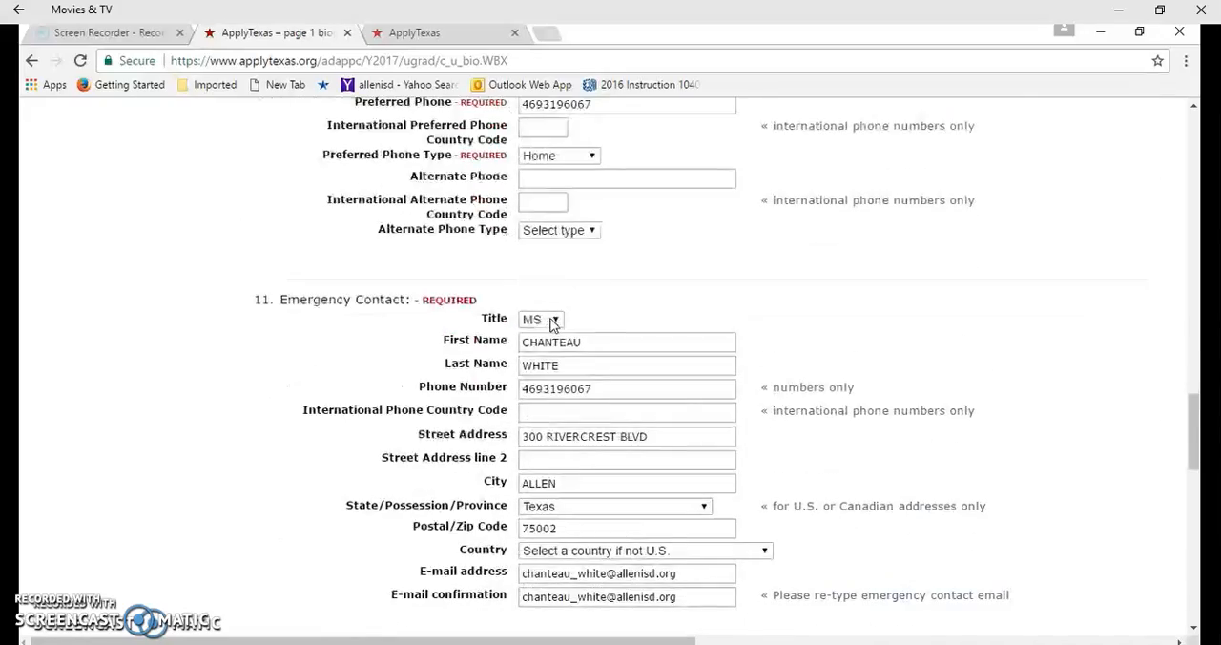
{"action": "scroll", "coordinate": [563, 322], "scroll_direction": "down", "scroll_amount": 3}
{"action": "scroll", "coordinate": [569, 322], "scroll_direction": "down", "scroll_amount": 1}
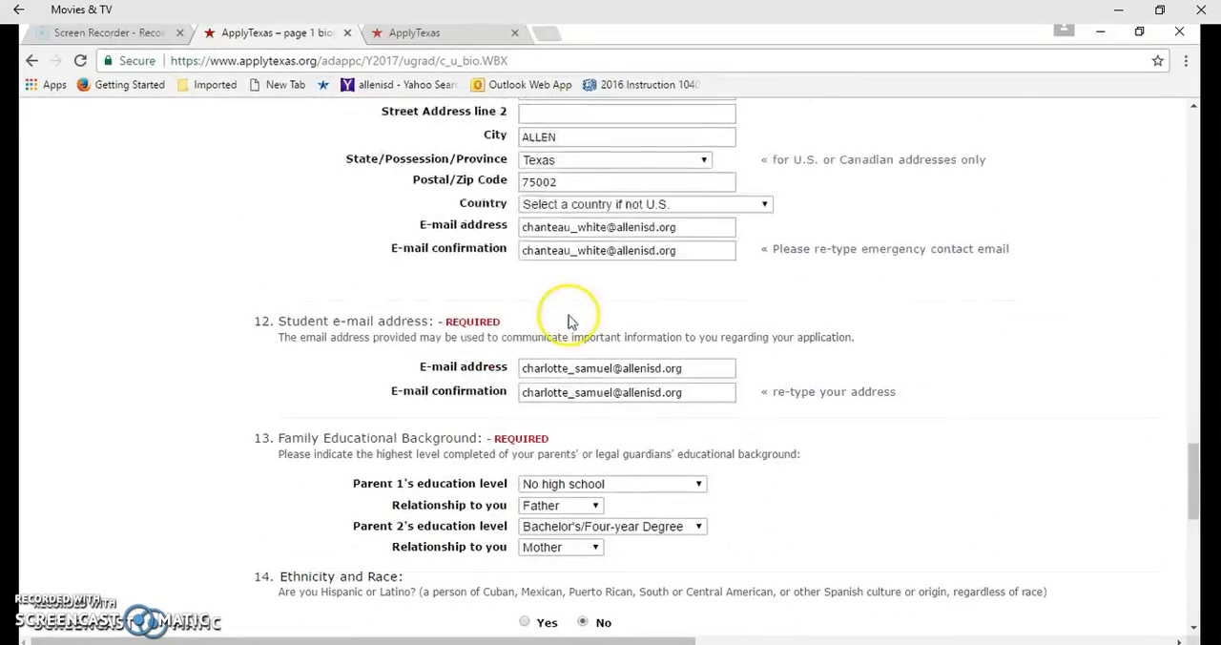
{"action": "scroll", "coordinate": [571, 356], "scroll_direction": "down", "scroll_amount": 2}
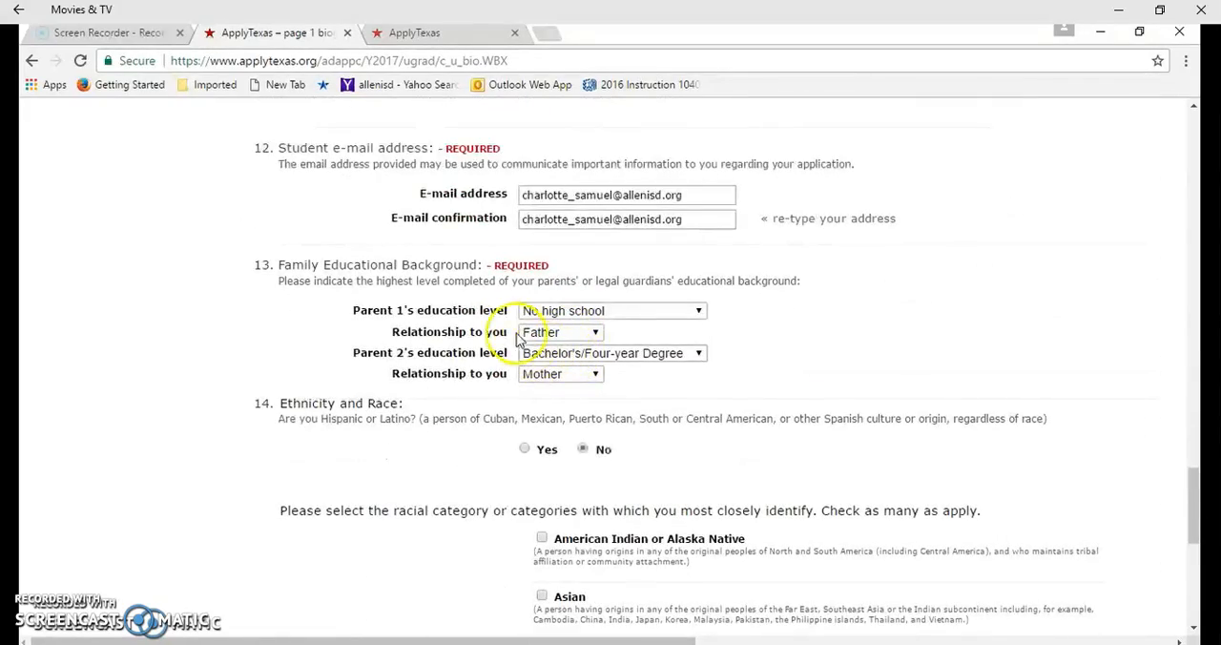
{"action": "scroll", "coordinate": [534, 323], "scroll_direction": "down", "scroll_amount": 2}
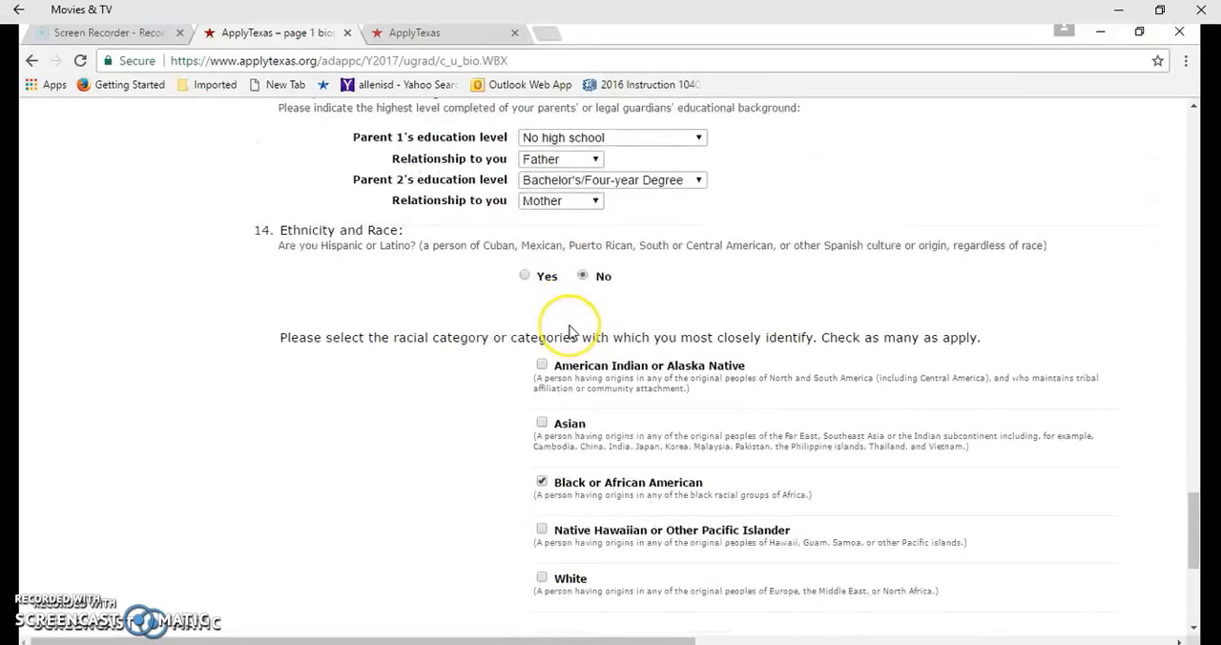
{"action": "scroll", "coordinate": [570, 329], "scroll_direction": "down", "scroll_amount": 1}
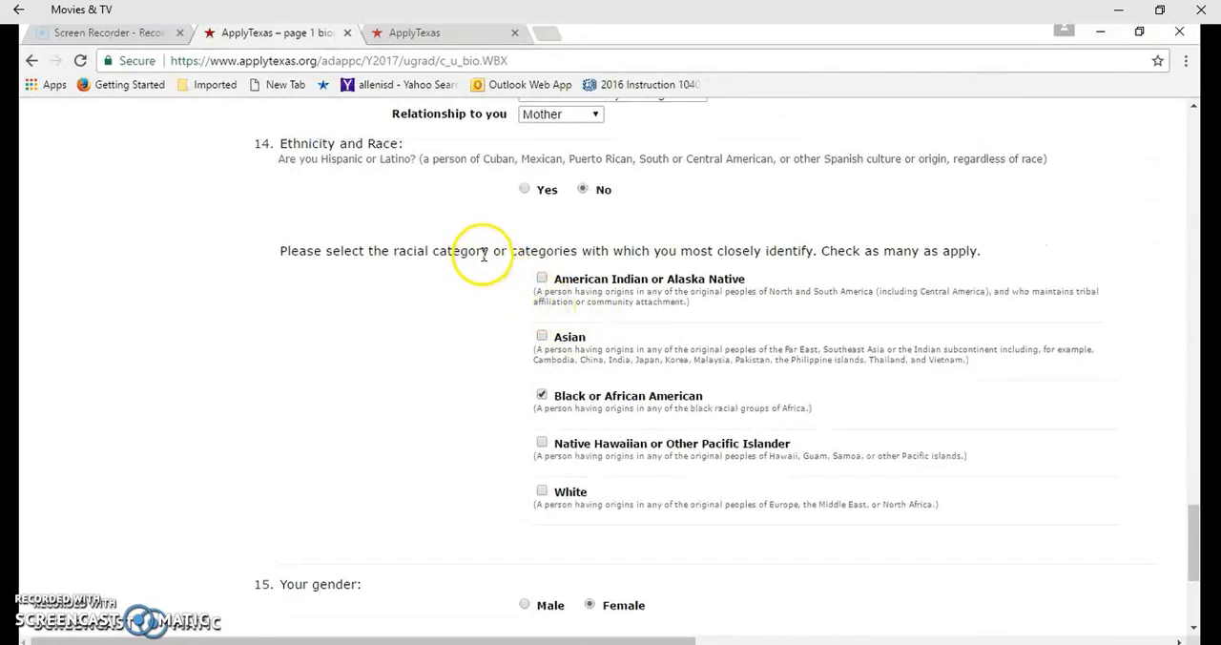
{"action": "scroll", "coordinate": [554, 300], "scroll_direction": "down", "scroll_amount": 3}
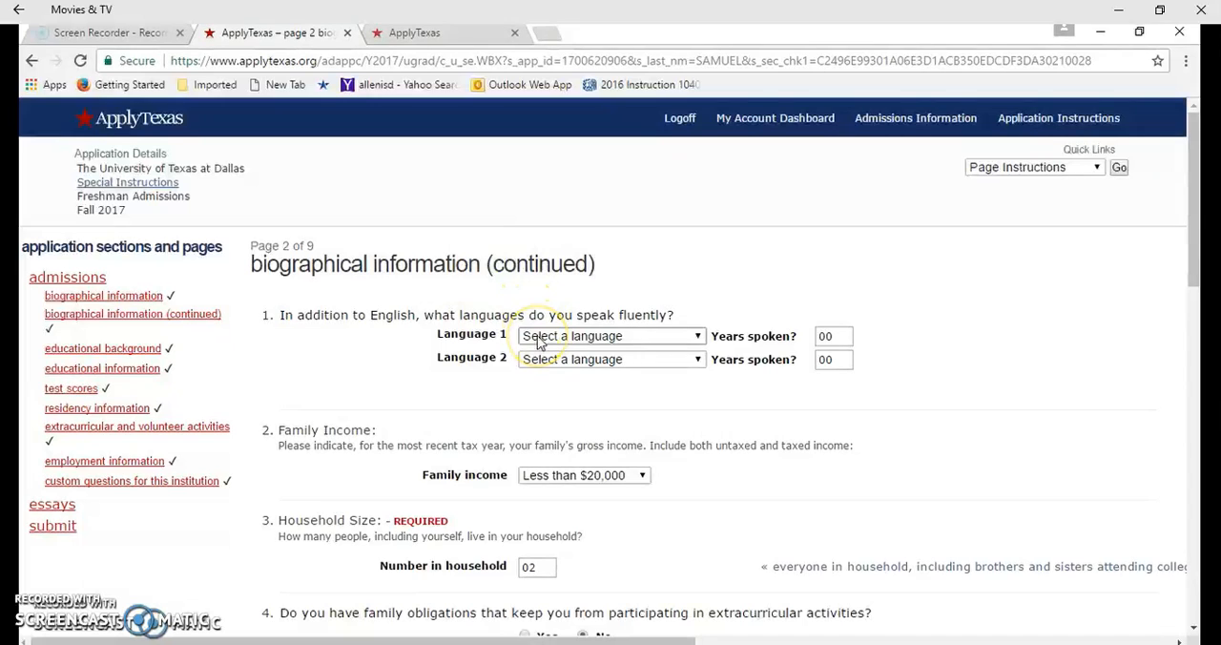
Examine the language, family income, household size, family obligations and Parent/Guardian 1 questions on page 2
{"action": "scroll", "coordinate": [515, 324], "scroll_direction": "down", "scroll_amount": 1}
{"action": "scroll", "coordinate": [327, 321], "scroll_direction": "down", "scroll_amount": 1}
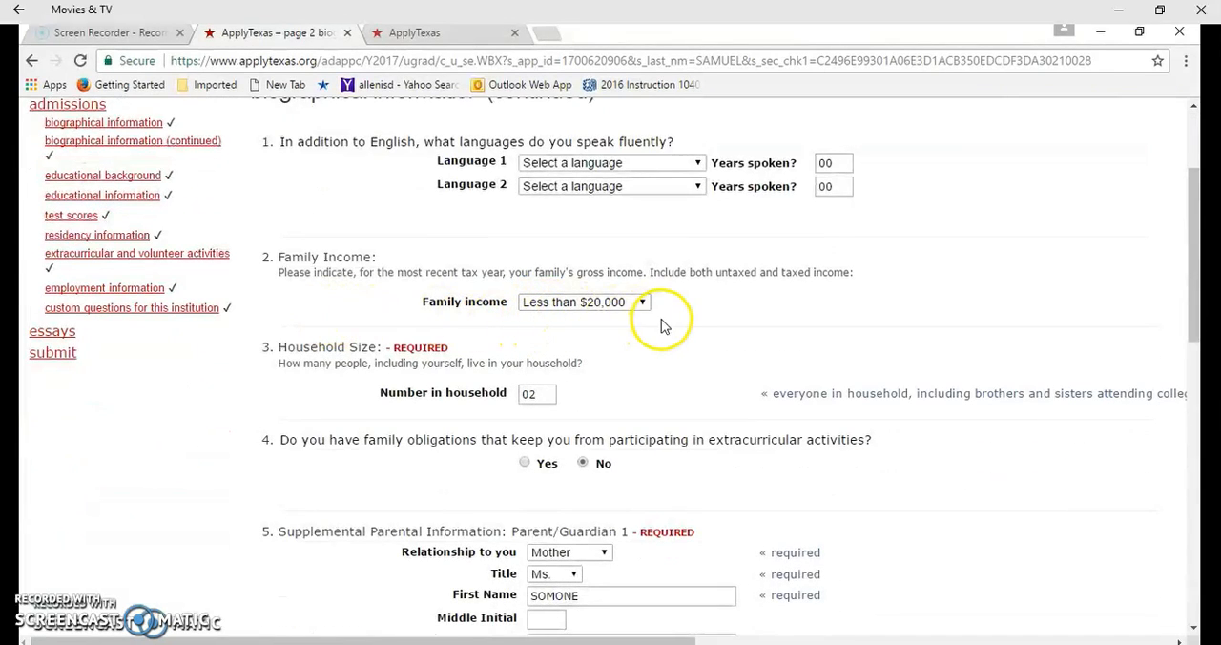
{"action": "scroll", "coordinate": [668, 315], "scroll_direction": "down", "scroll_amount": 1}
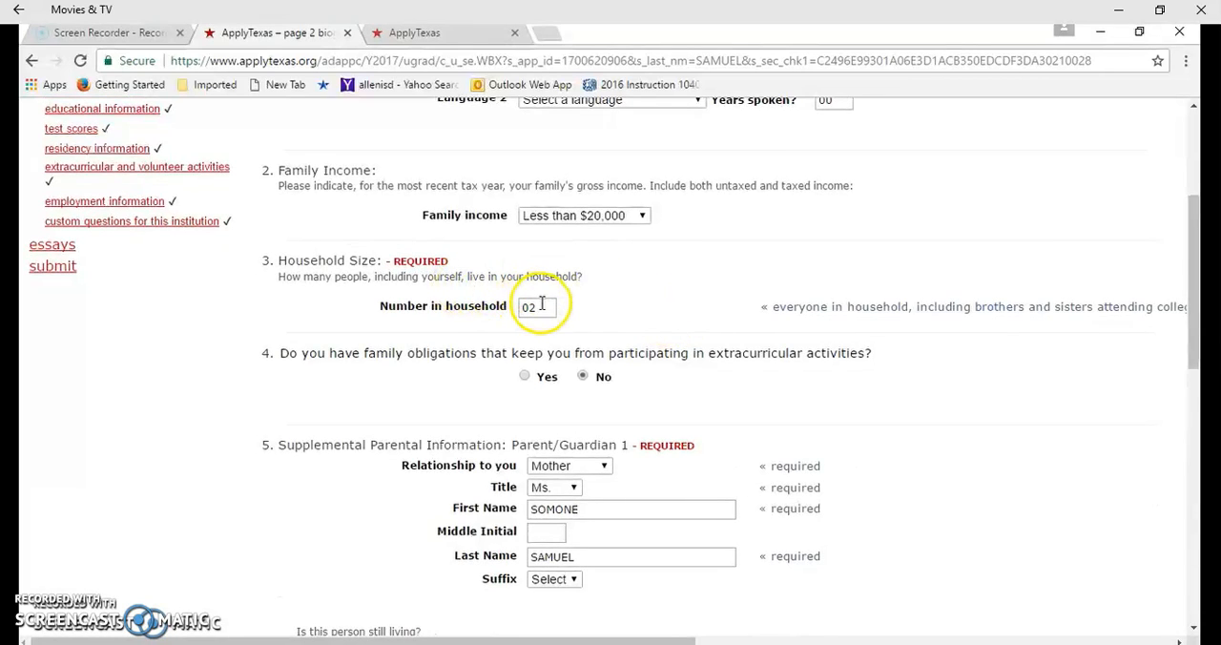
{"action": "scroll", "coordinate": [541, 303], "scroll_direction": "down", "scroll_amount": 1}
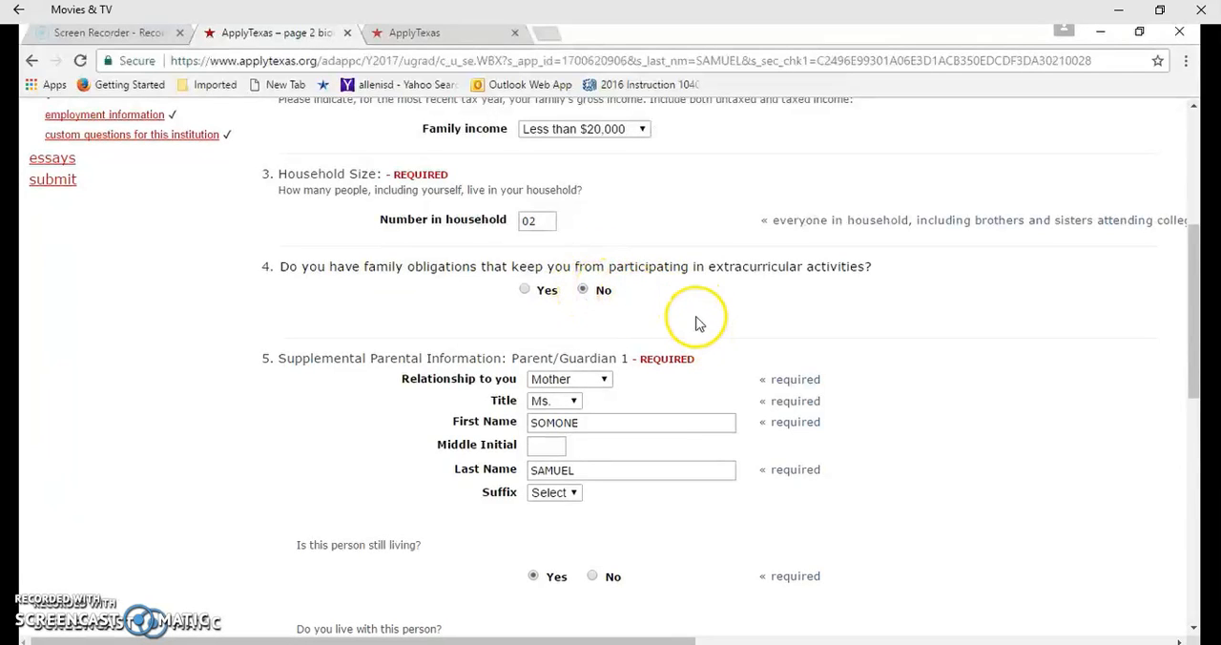
{"action": "scroll", "coordinate": [698, 323], "scroll_direction": "down", "scroll_amount": 1}
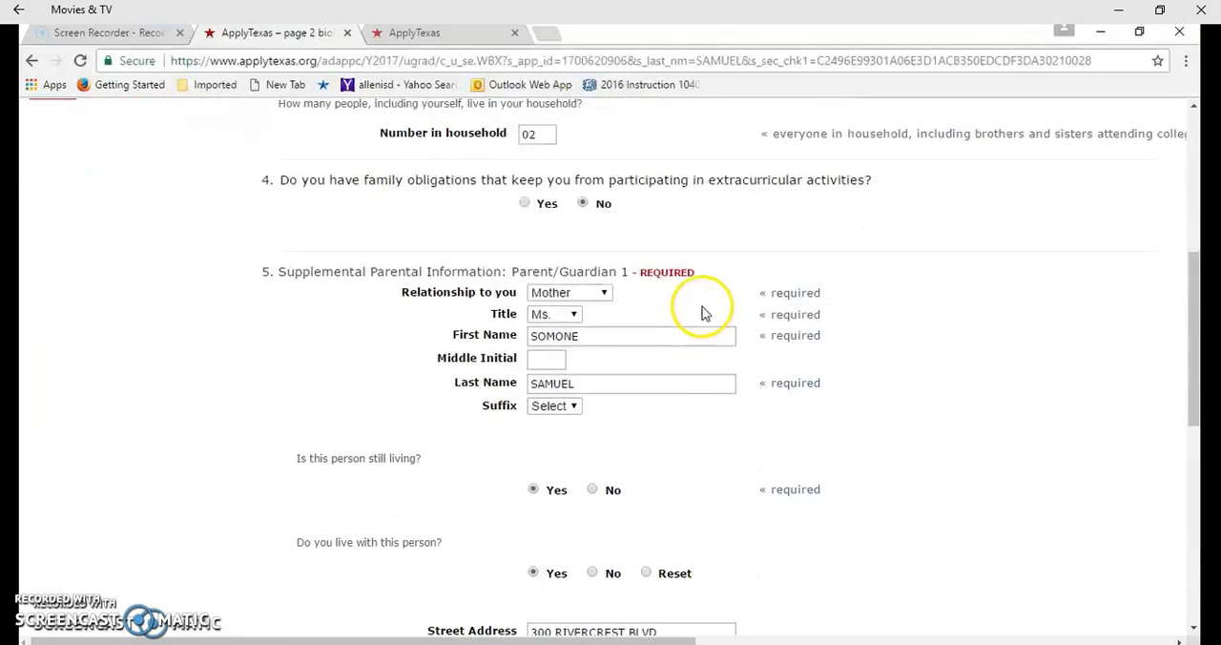
{"action": "scroll", "coordinate": [702, 310], "scroll_direction": "down", "scroll_amount": 1}
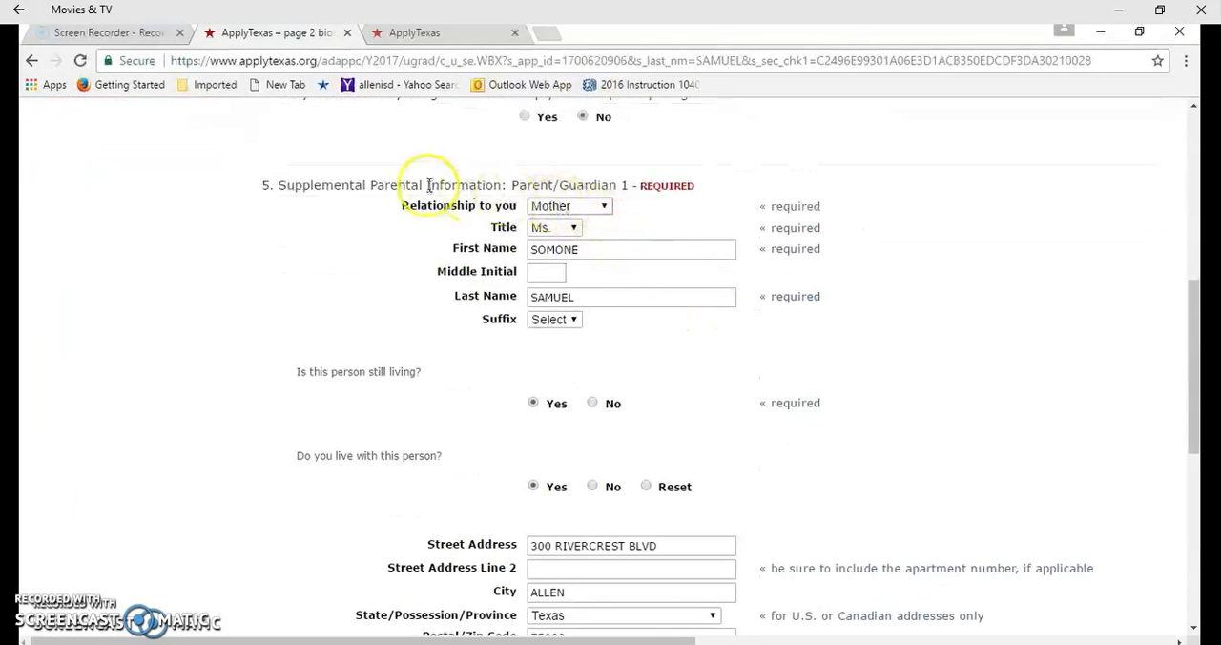
{"action": "scroll", "coordinate": [463, 212], "scroll_direction": "down", "scroll_amount": 1}
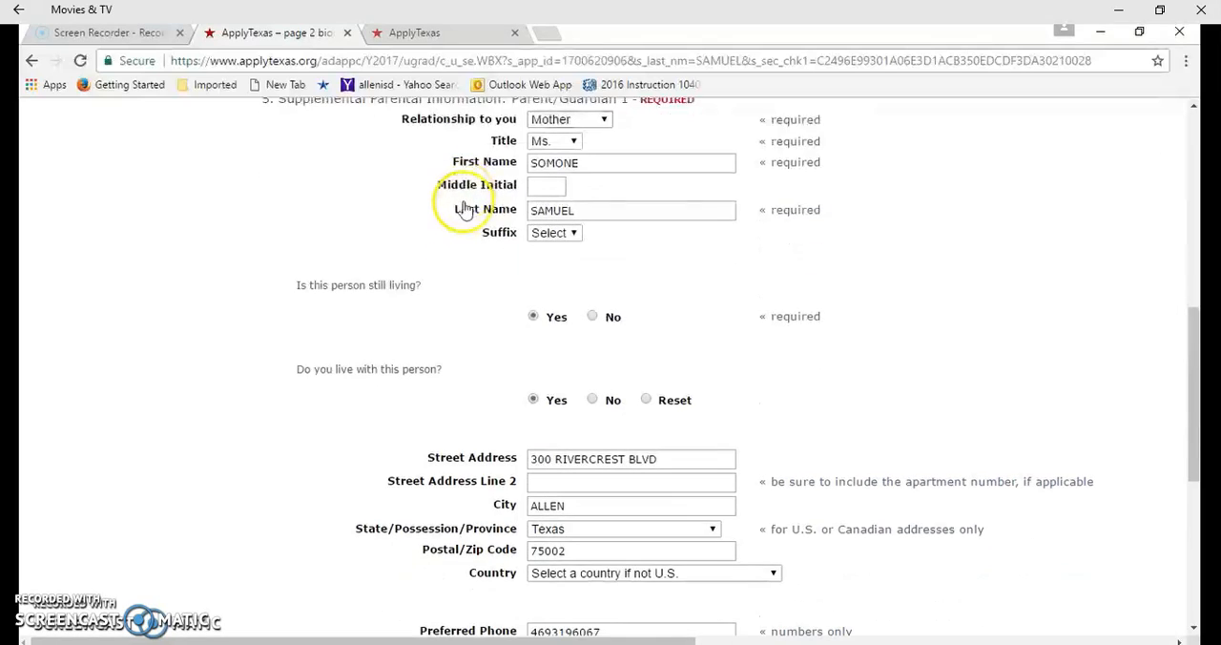
{"action": "scroll", "coordinate": [465, 210], "scroll_direction": "down", "scroll_amount": 1}
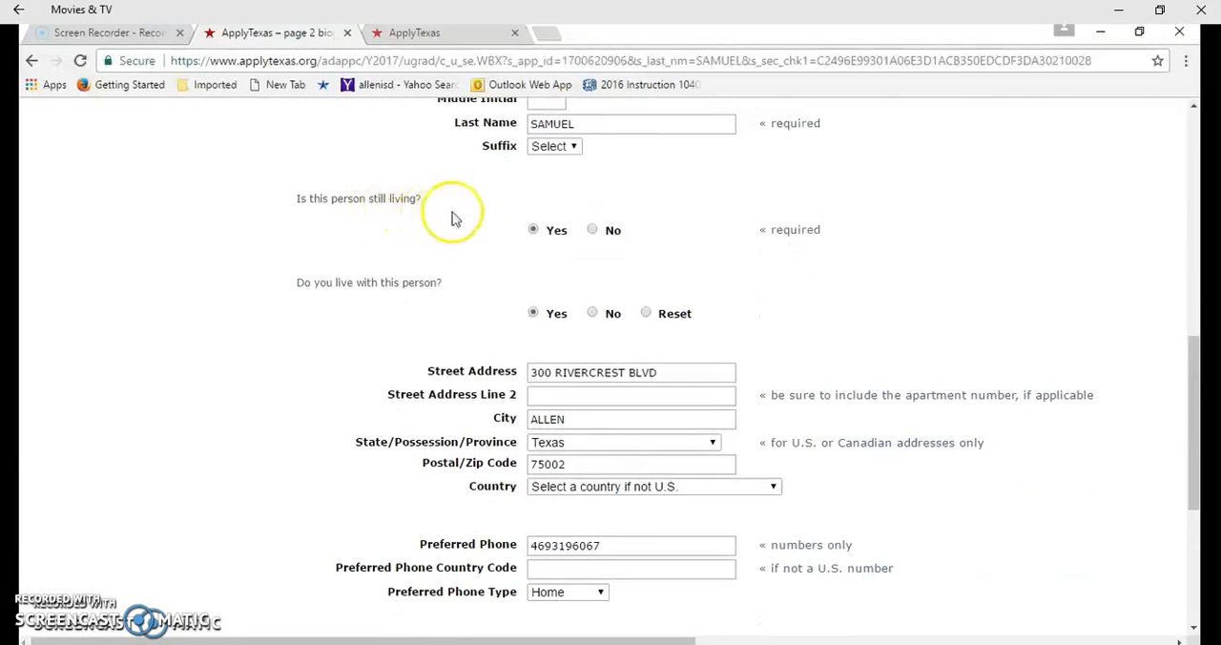
{"action": "scroll", "coordinate": [448, 215], "scroll_direction": "down", "scroll_amount": 1}
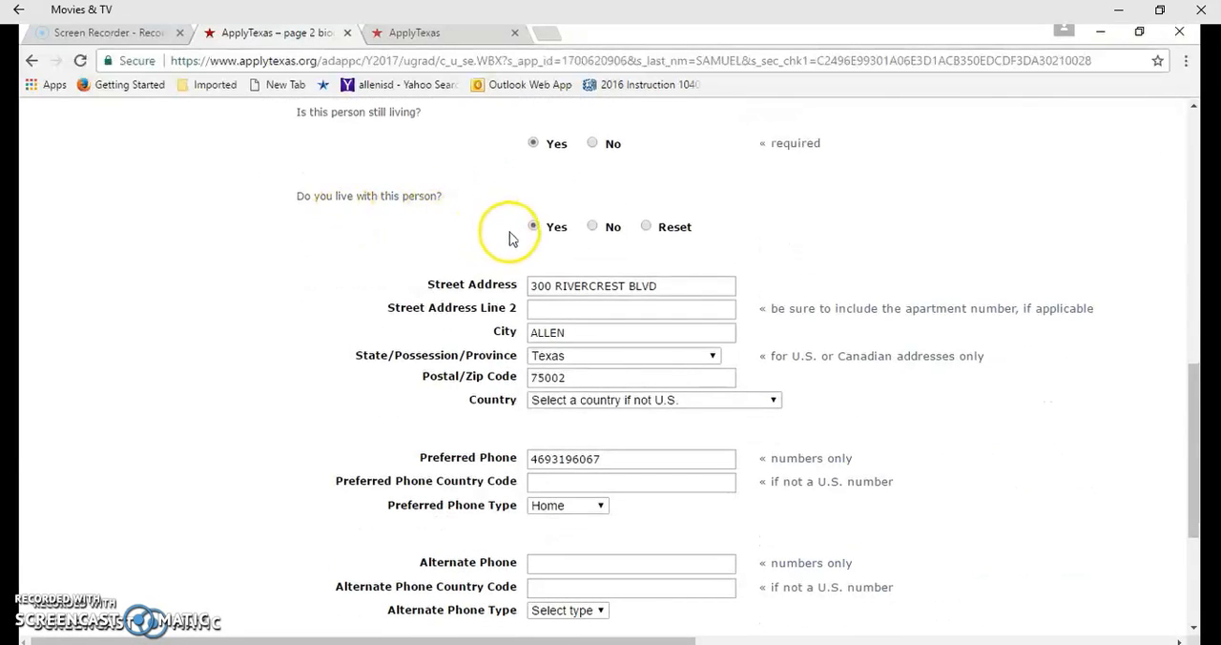
Save the continued biographical information page and proceed to page 3, educational background
{"action": "scroll", "coordinate": [515, 240], "scroll_direction": "down", "scroll_amount": 1}
{"action": "scroll", "coordinate": [544, 238], "scroll_direction": "down", "scroll_amount": 2}
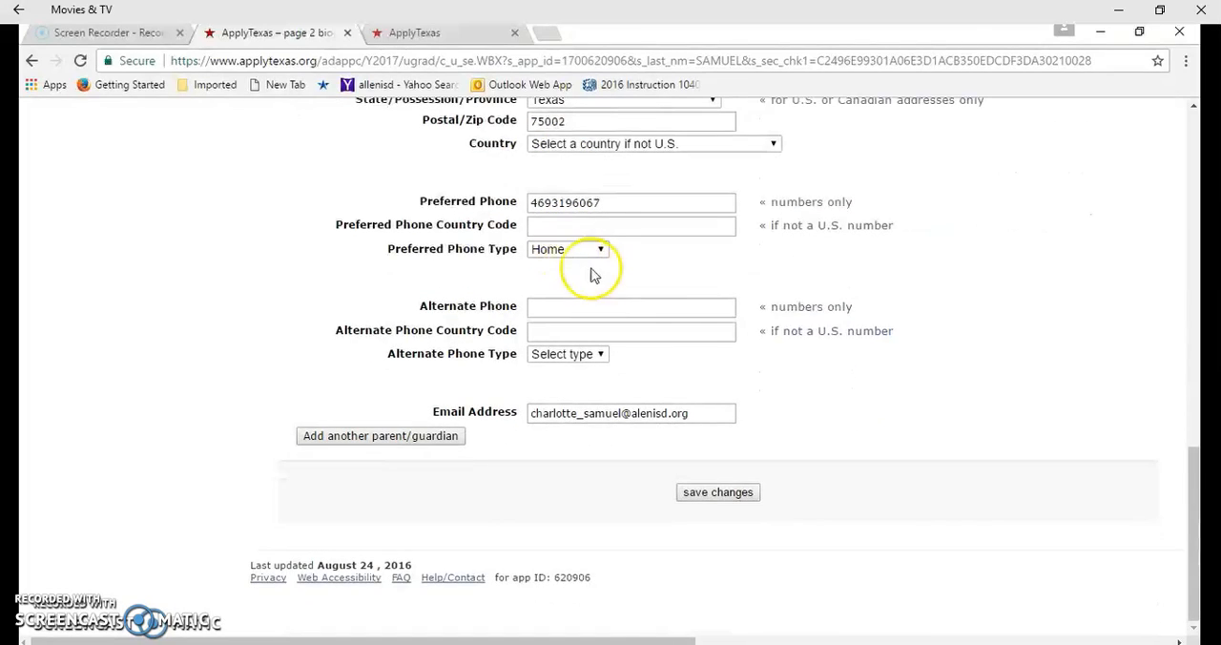
{"action": "left_click", "coordinate": [710, 496]}
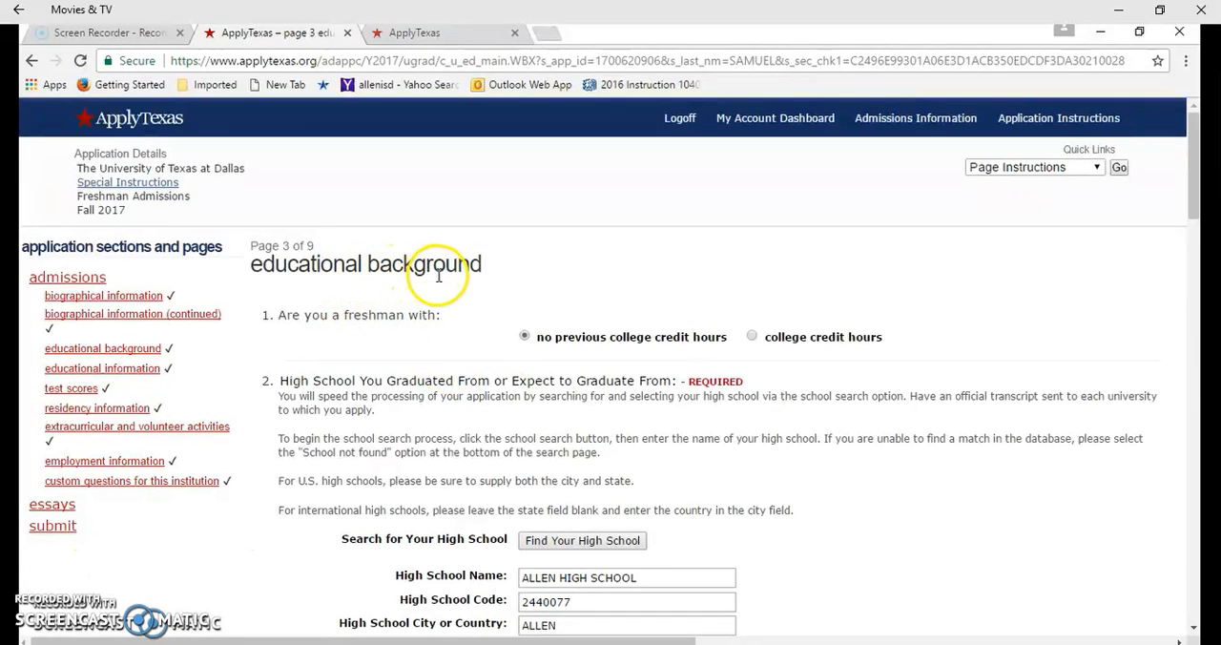
Examine the freshman credit status, high school details, home-schooling, IB diploma and GED questions on page 3
{"action": "scroll", "coordinate": [458, 287], "scroll_direction": "down", "scroll_amount": 1}
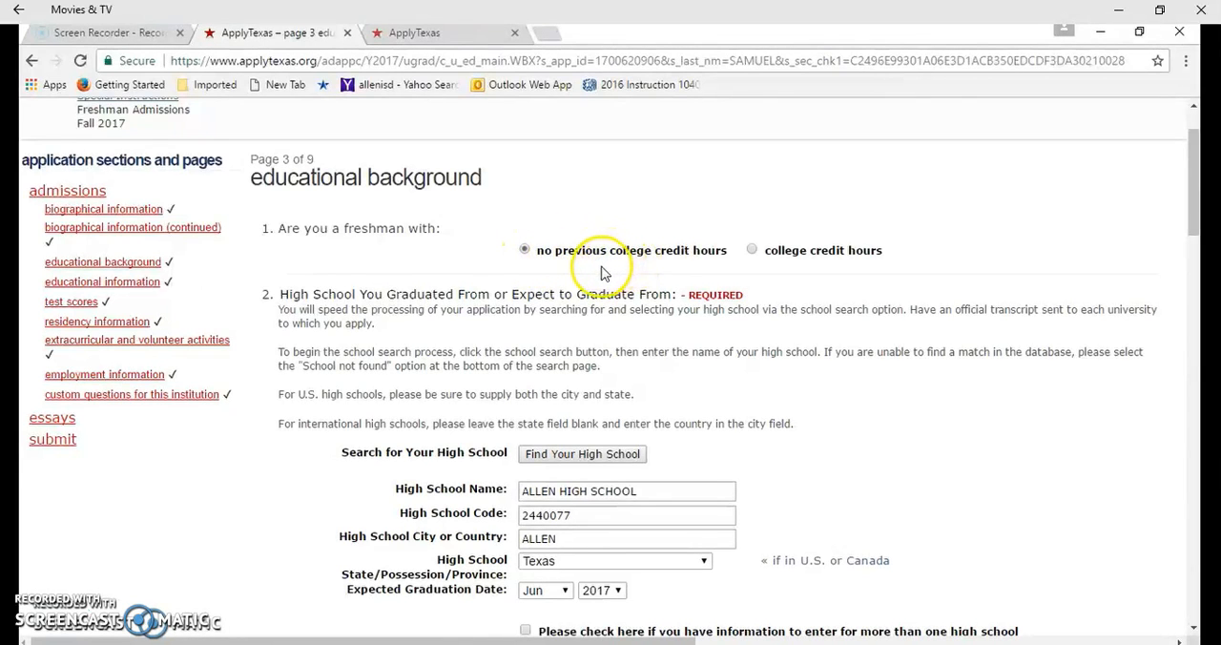
{"action": "scroll", "coordinate": [601, 274], "scroll_direction": "down", "scroll_amount": 1}
{"action": "scroll", "coordinate": [572, 258], "scroll_direction": "down", "scroll_amount": 1}
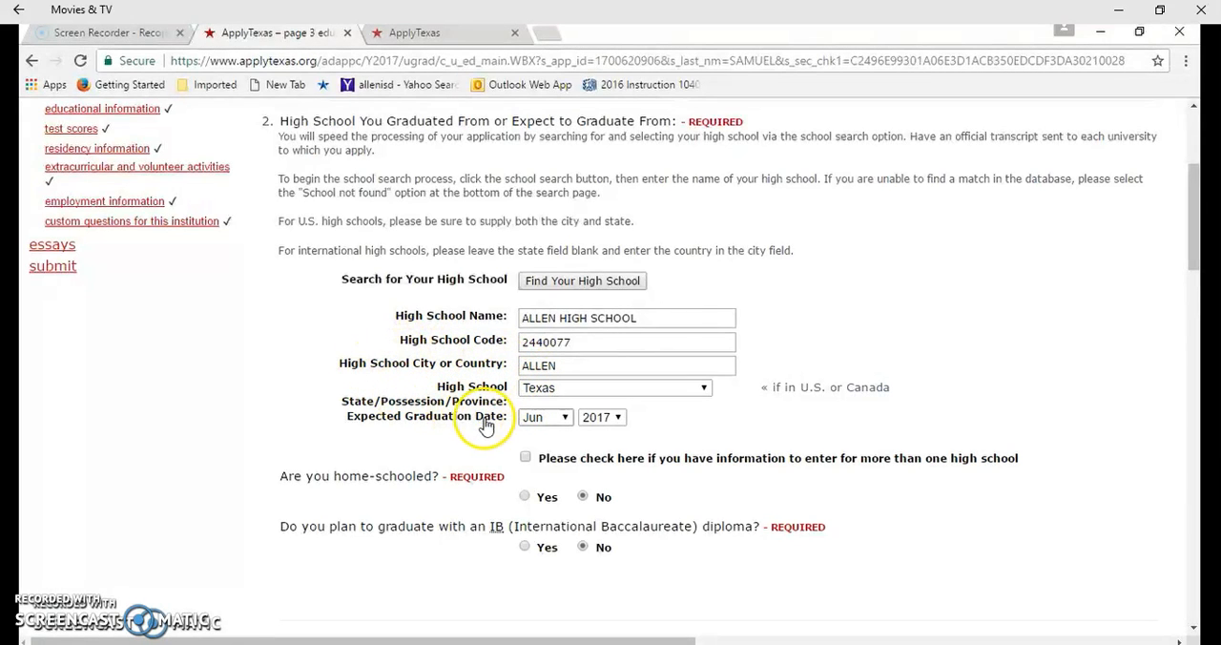
{"action": "scroll", "coordinate": [526, 427], "scroll_direction": "down", "scroll_amount": 2}
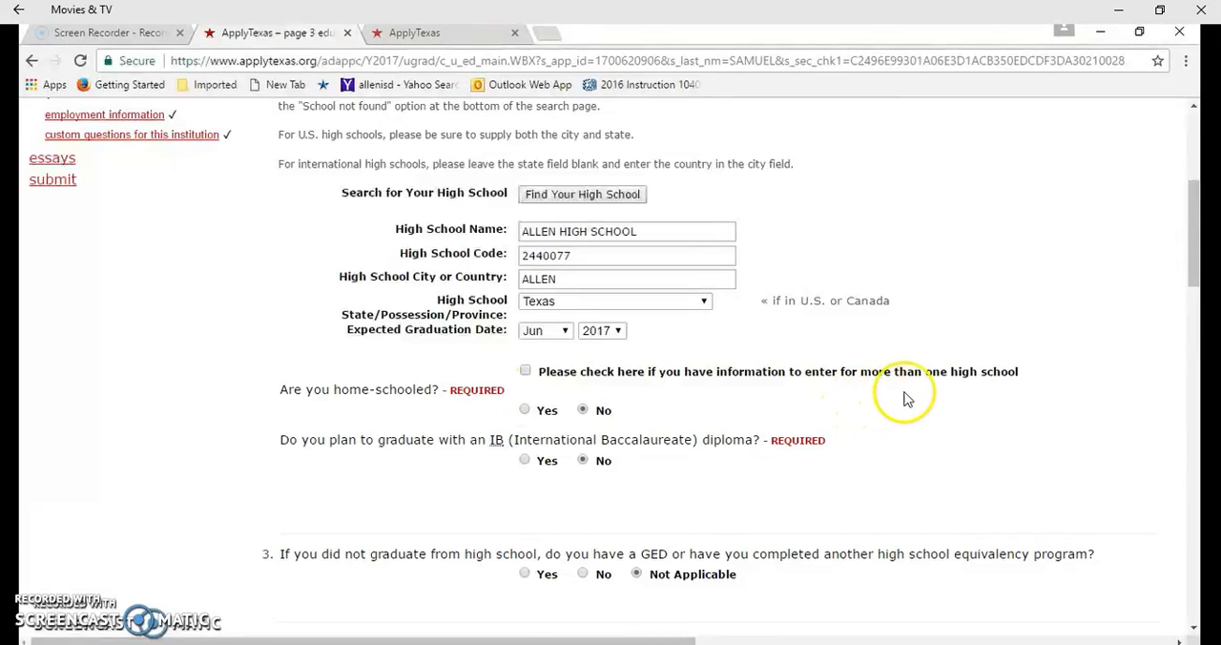
{"action": "scroll", "coordinate": [647, 358], "scroll_direction": "down", "scroll_amount": 2}
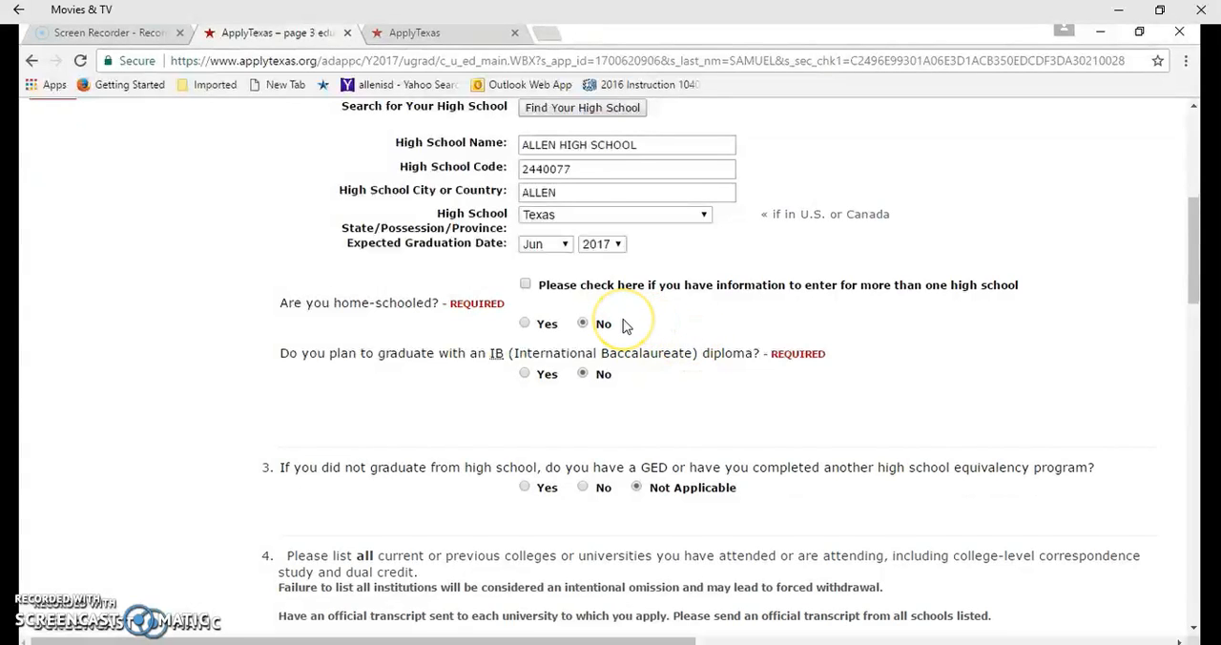
{"action": "scroll", "coordinate": [625, 327], "scroll_direction": "down", "scroll_amount": 1}
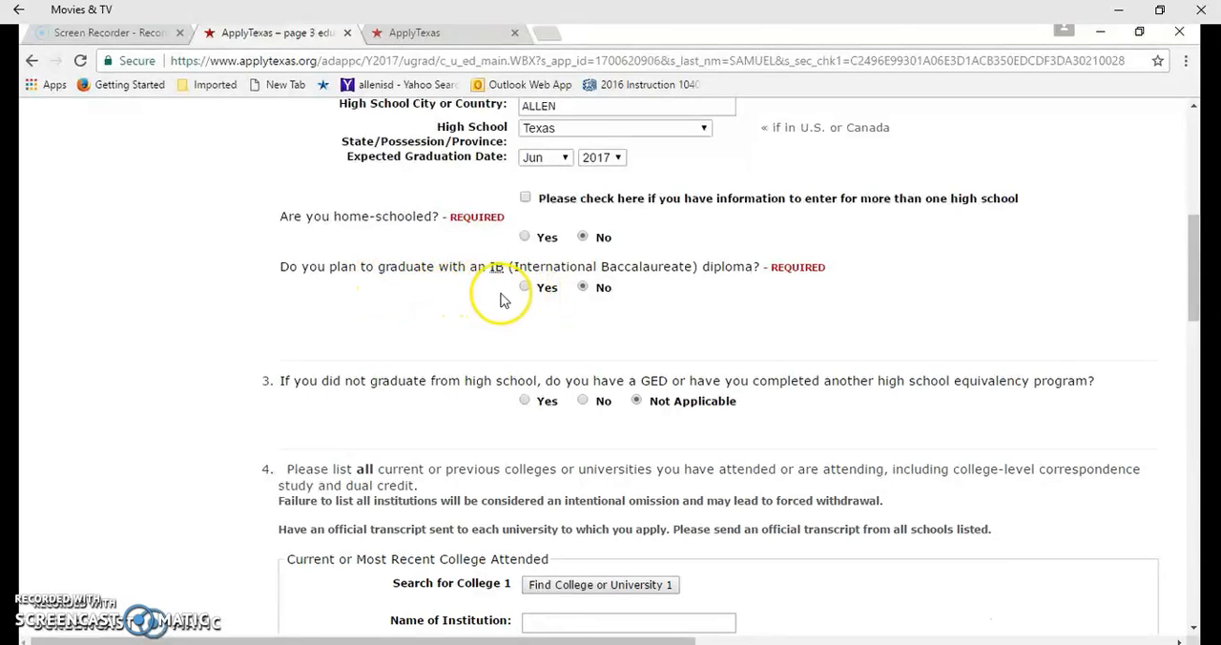
{"action": "scroll", "coordinate": [497, 301], "scroll_direction": "down", "scroll_amount": 4}
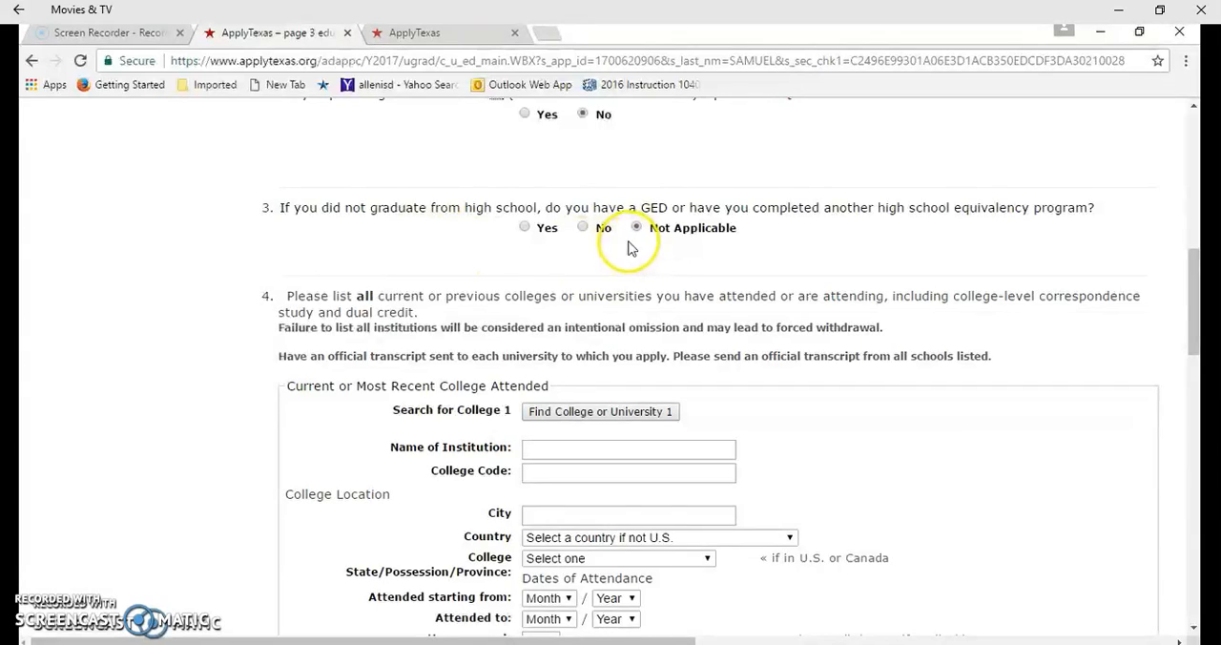
Review the previous colleges and academic suspension questions, then save the educational background page to proceed to page 4
{"action": "scroll", "coordinate": [510, 274], "scroll_direction": "down", "scroll_amount": 1}
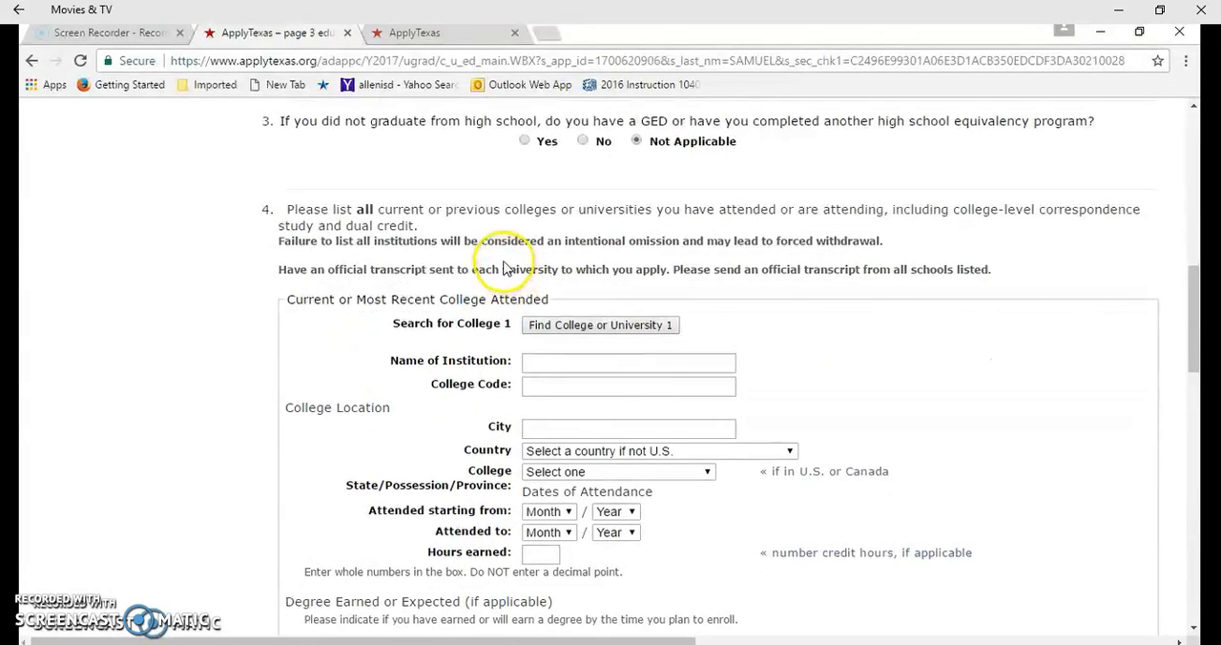
{"action": "scroll", "coordinate": [506, 269], "scroll_direction": "down", "scroll_amount": 1}
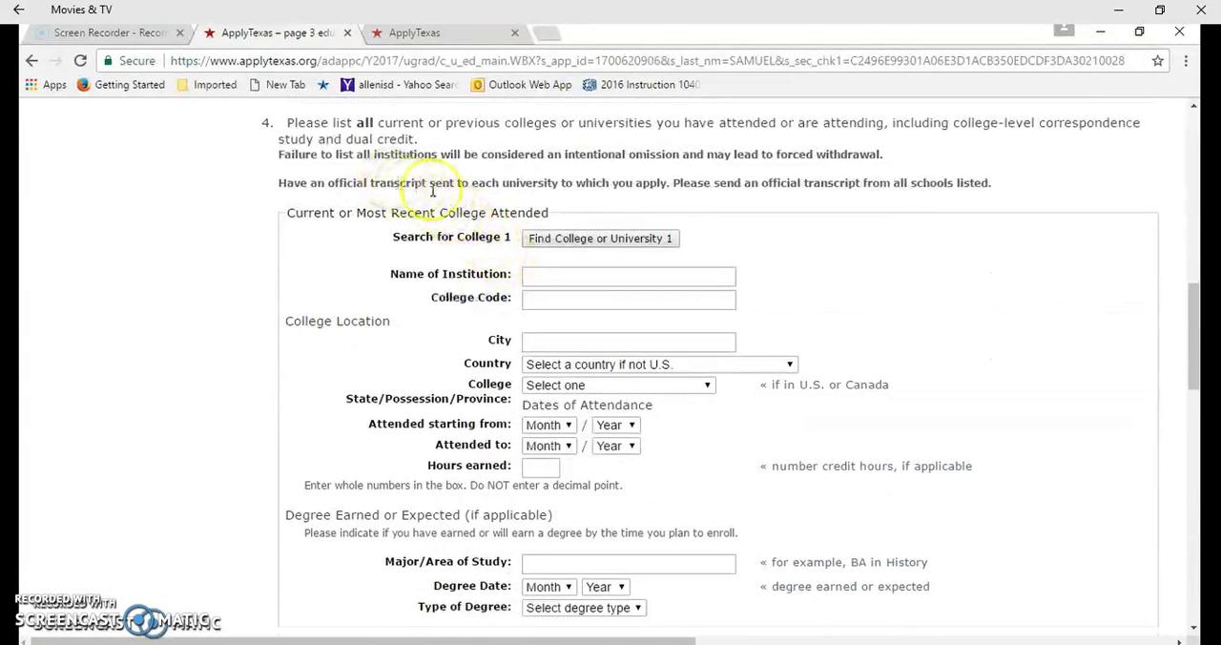
{"action": "scroll", "coordinate": [602, 253], "scroll_direction": "down", "scroll_amount": 1}
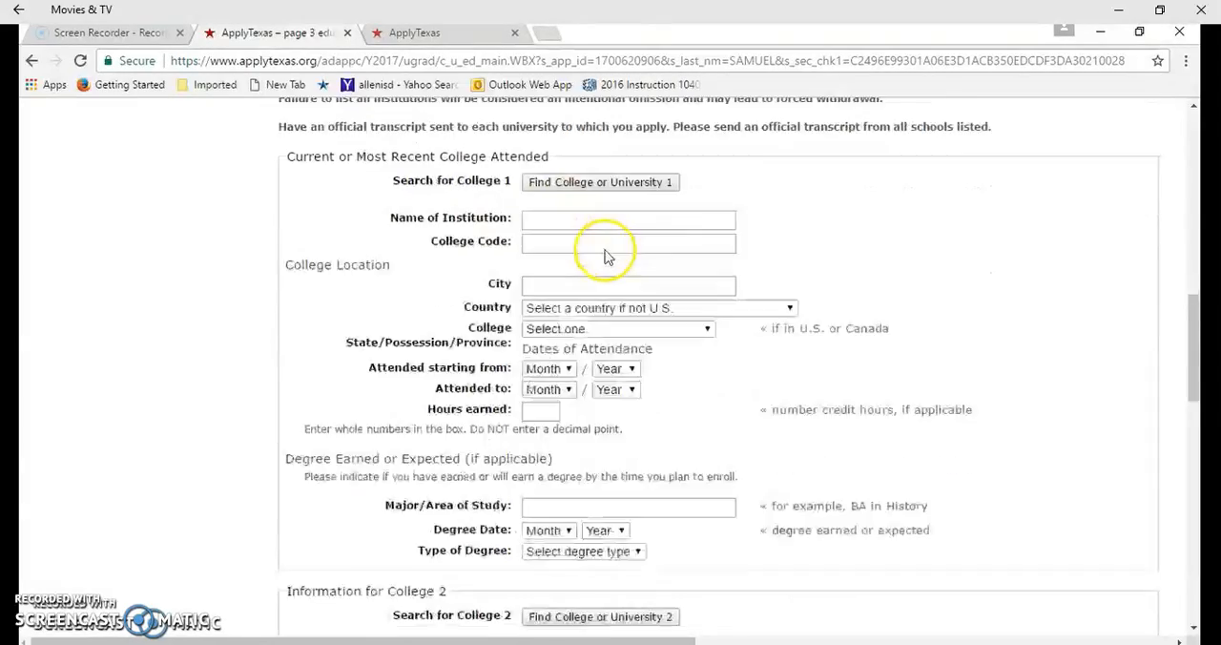
{"action": "scroll", "coordinate": [604, 255], "scroll_direction": "down", "scroll_amount": 7}
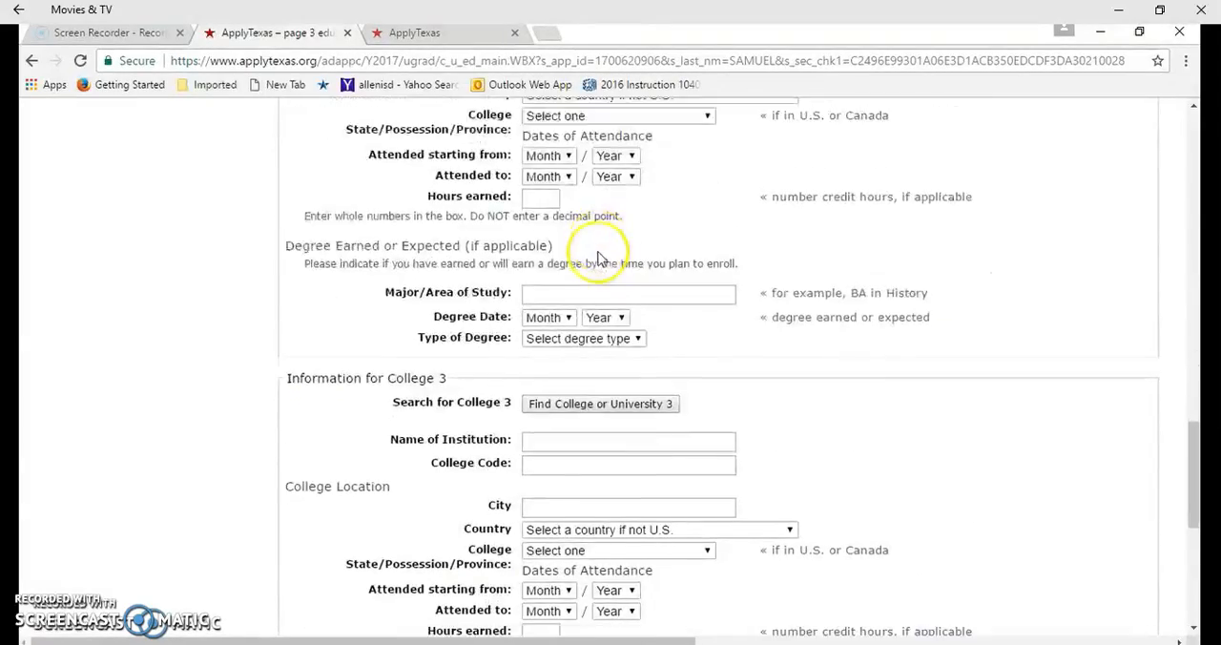
{"action": "scroll", "coordinate": [601, 254], "scroll_direction": "down", "scroll_amount": 5}
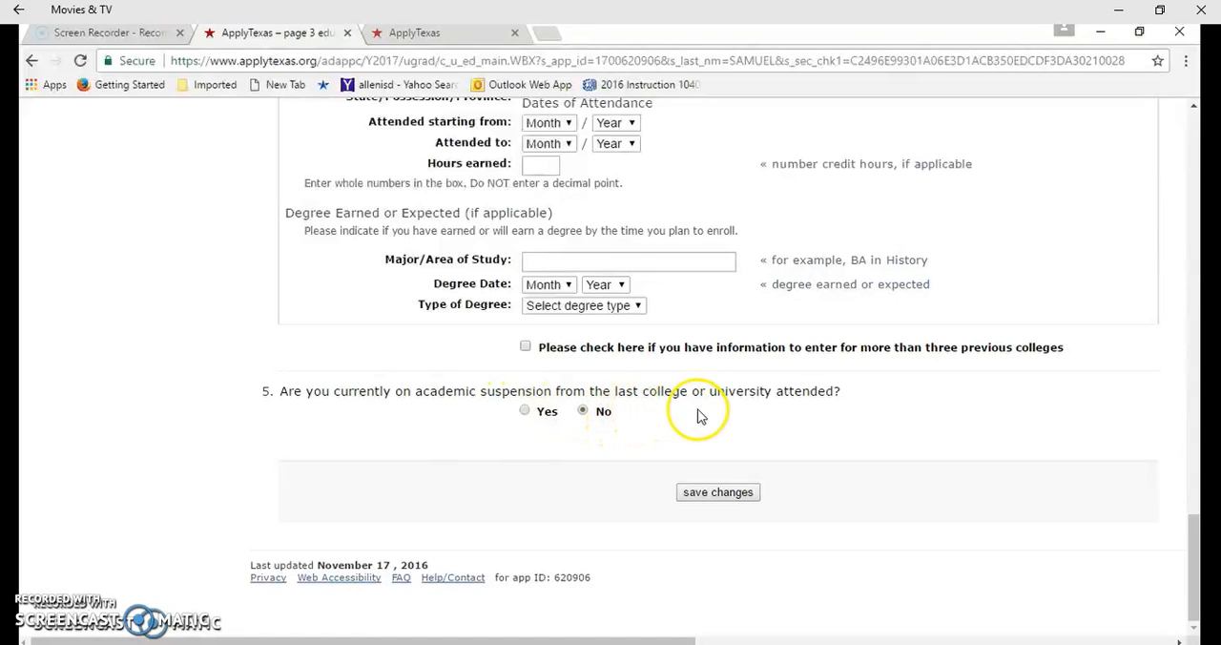
{"action": "left_click", "coordinate": [731, 493]}
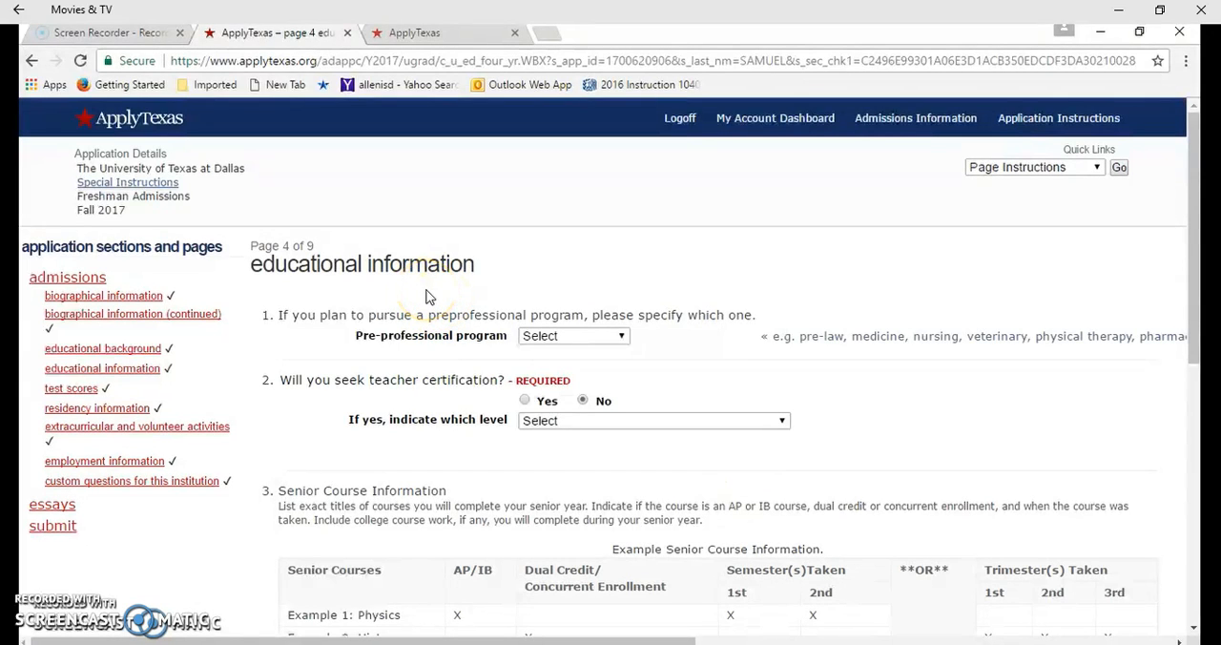
Inspect the available pre-professional program and teacher certification level options on page 4 without changing either selection
{"action": "left_click", "coordinate": [553, 339]}
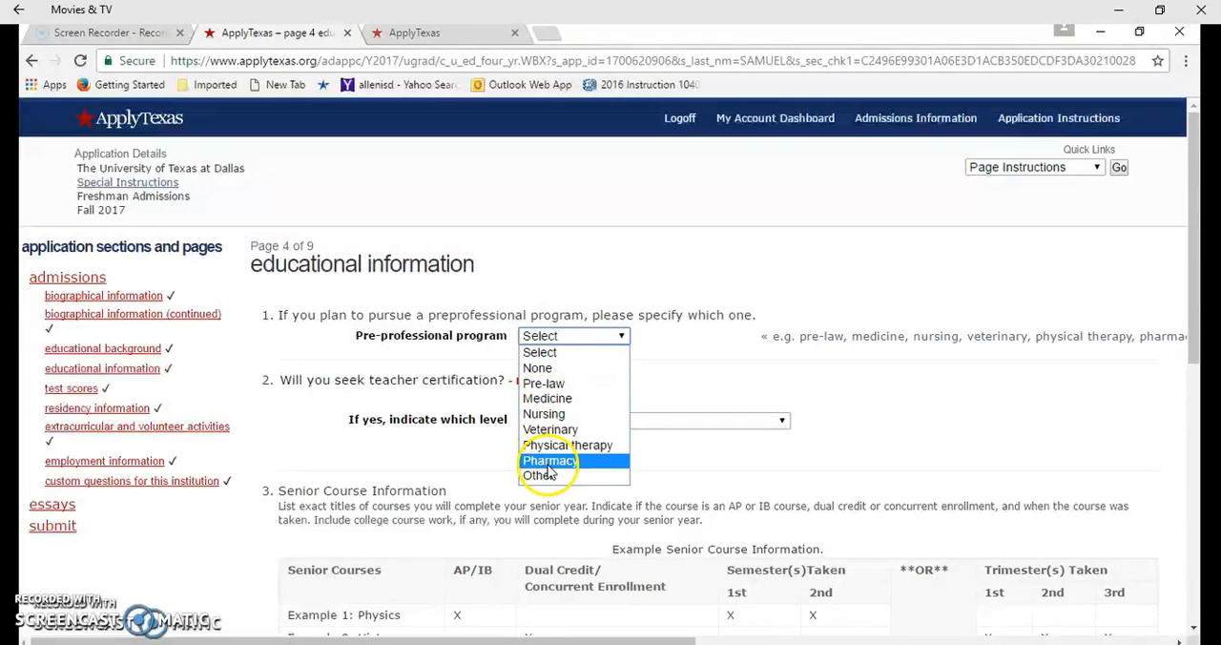
{"action": "left_click", "coordinate": [592, 341]}
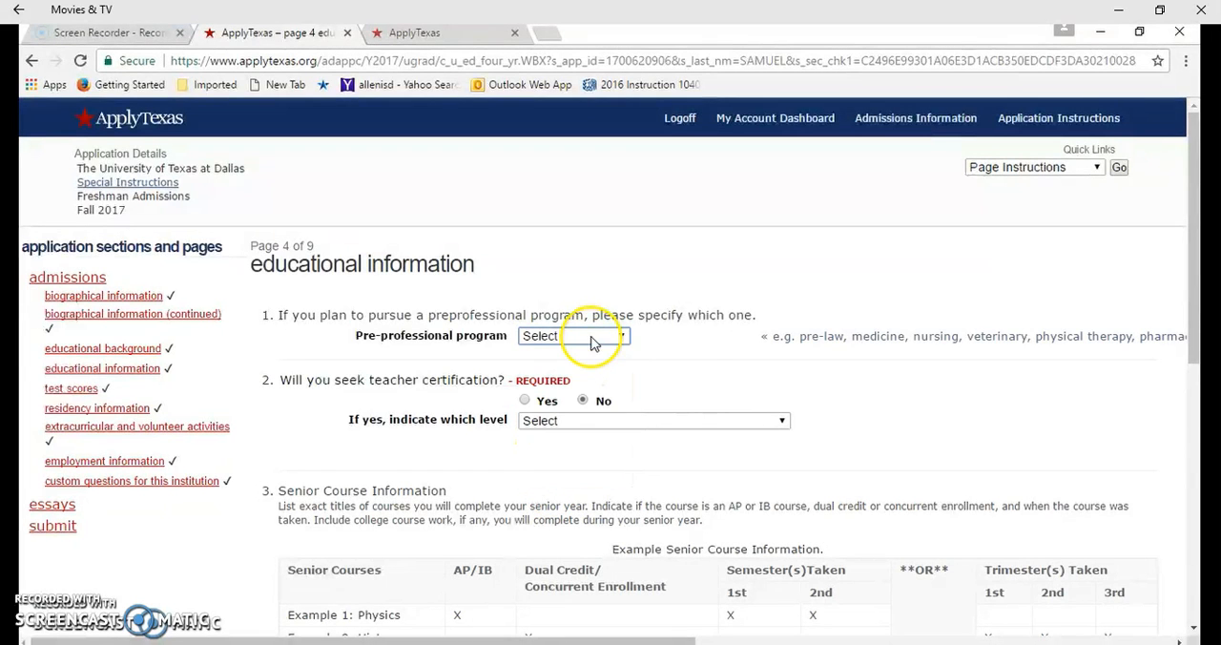
{"action": "scroll", "coordinate": [725, 372], "scroll_direction": "down", "scroll_amount": 1}
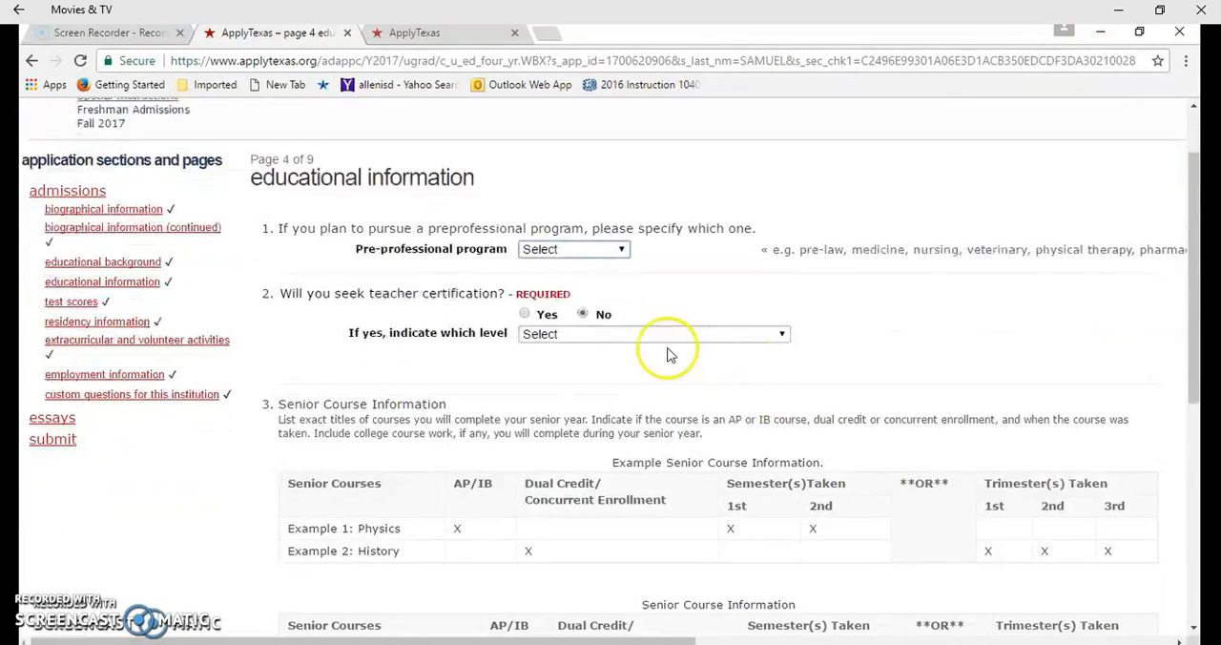
{"action": "left_click", "coordinate": [604, 339]}
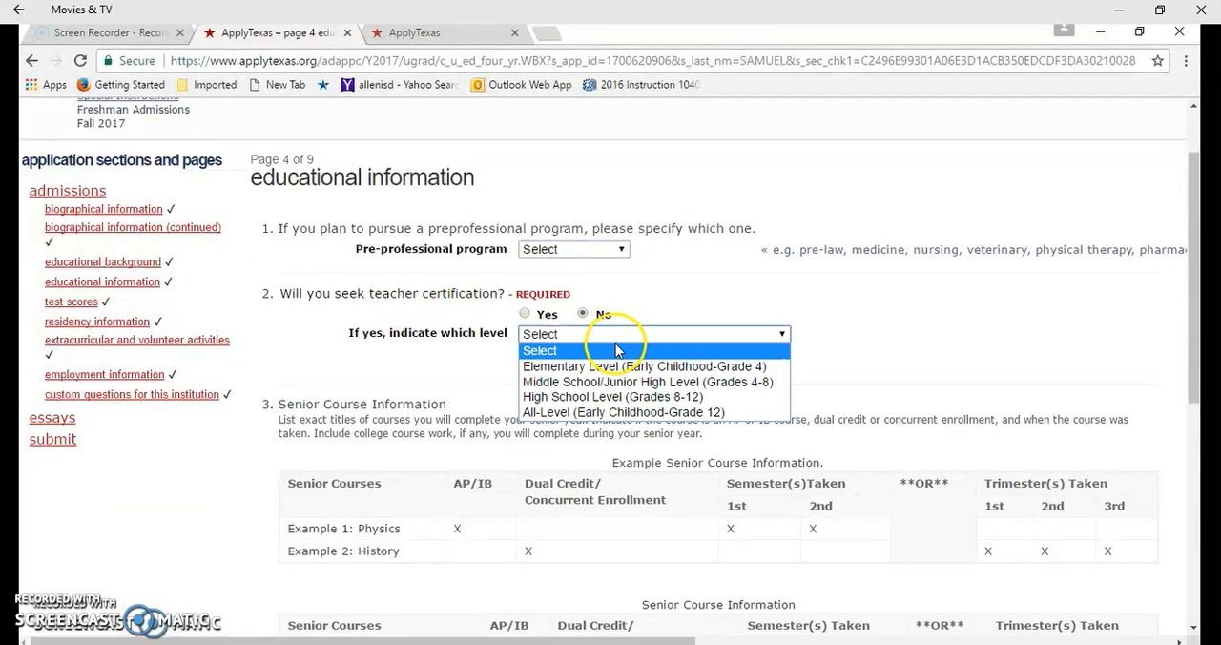
{"action": "left_click", "coordinate": [614, 340]}
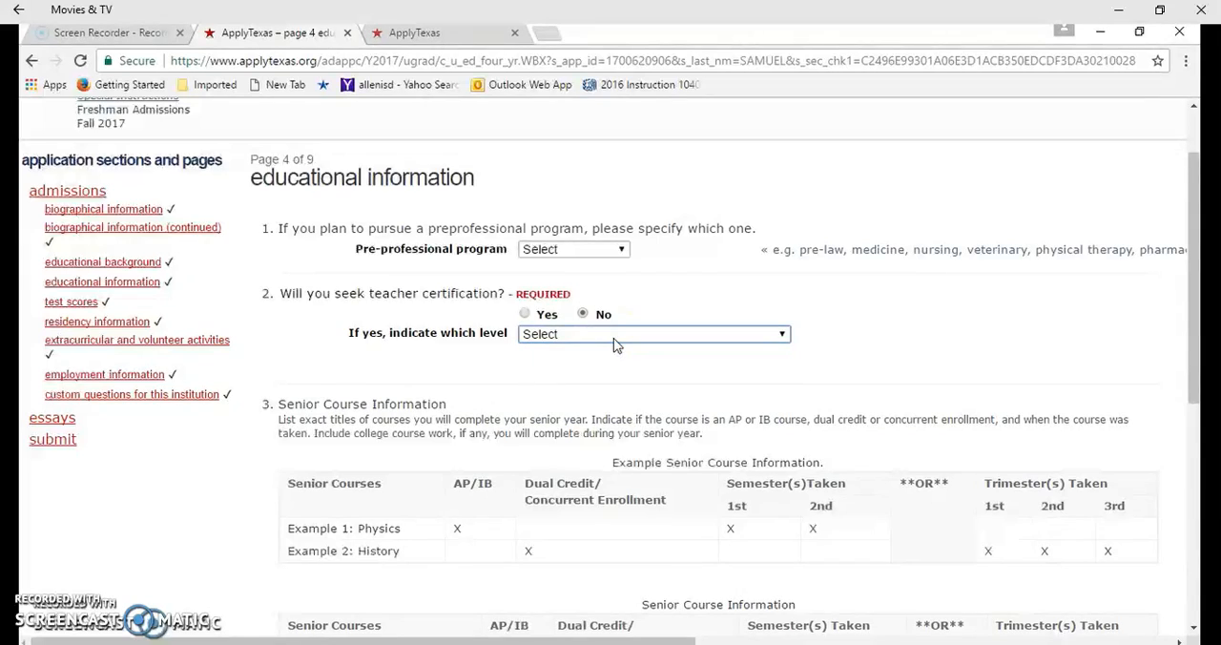
Review the senior course example and course table, and save the educational information page to proceed to test scores
{"action": "scroll", "coordinate": [630, 356], "scroll_direction": "down", "scroll_amount": 1}
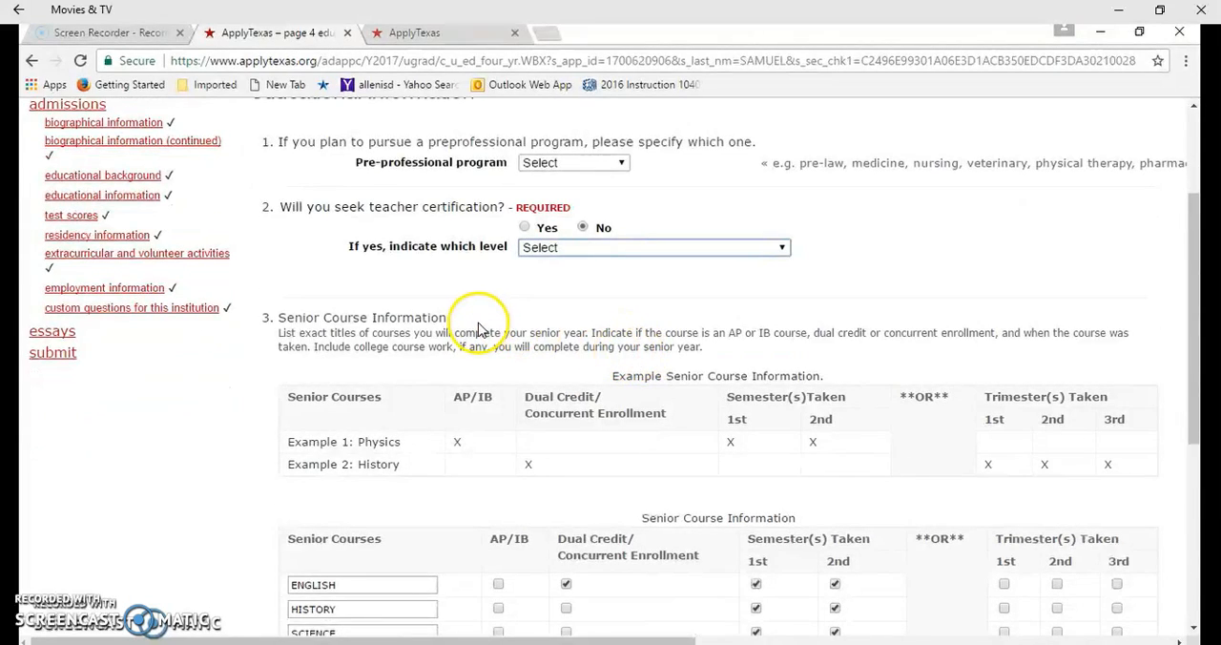
{"action": "scroll", "coordinate": [480, 329], "scroll_direction": "down", "scroll_amount": 1}
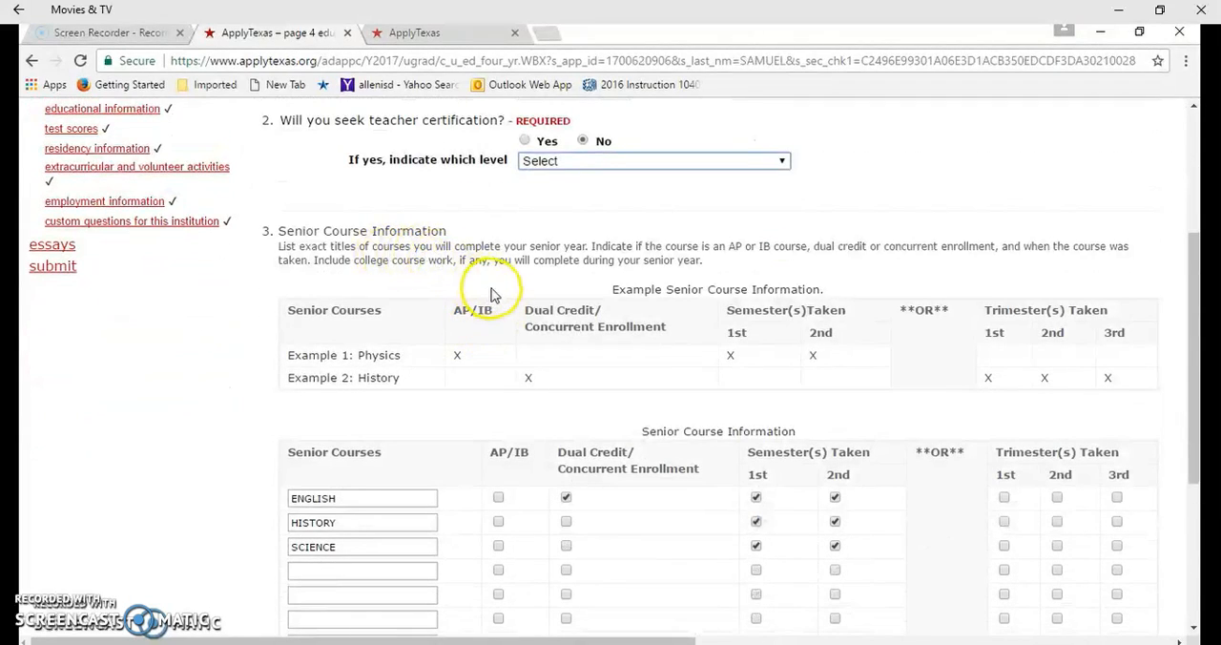
{"action": "scroll", "coordinate": [486, 291], "scroll_direction": "down", "scroll_amount": 1}
{"action": "scroll", "coordinate": [501, 295], "scroll_direction": "down", "scroll_amount": 1}
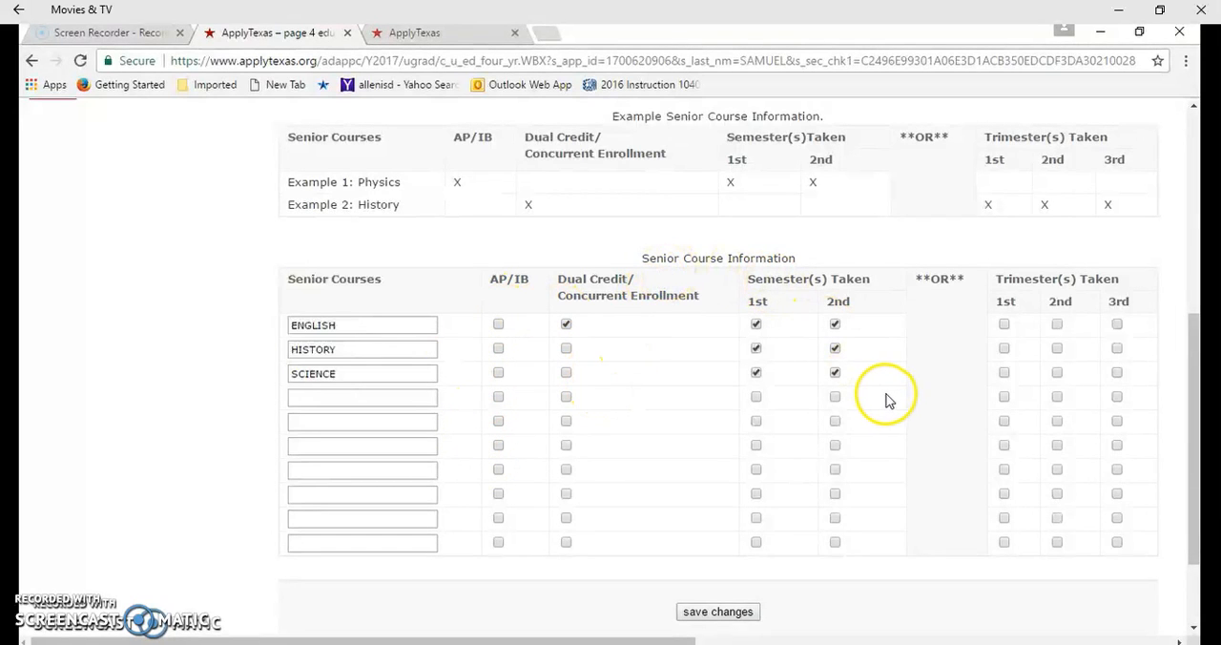
{"action": "scroll", "coordinate": [852, 429], "scroll_direction": "down", "scroll_amount": 3}
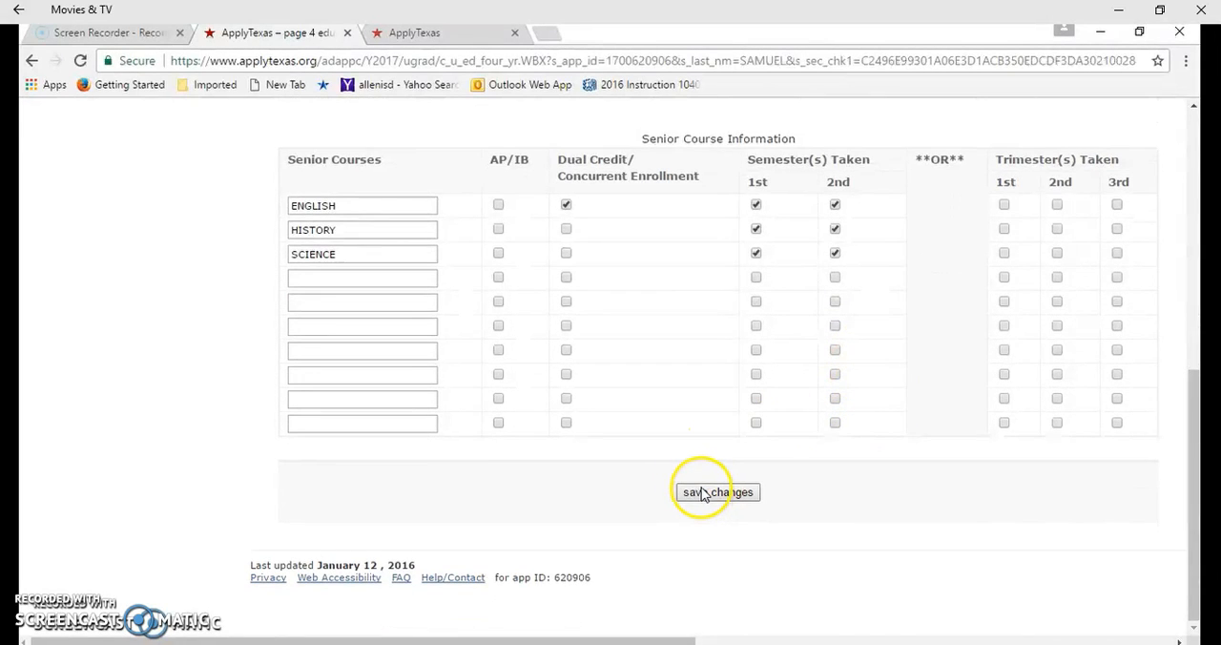
{"action": "left_click", "coordinate": [703, 493]}
Review the ACT, SAT, TOEFL and IELTS entries on page 5, and save the test scores page to proceed to residency
{"action": "scroll", "coordinate": [639, 372], "scroll_direction": "down", "scroll_amount": 1}
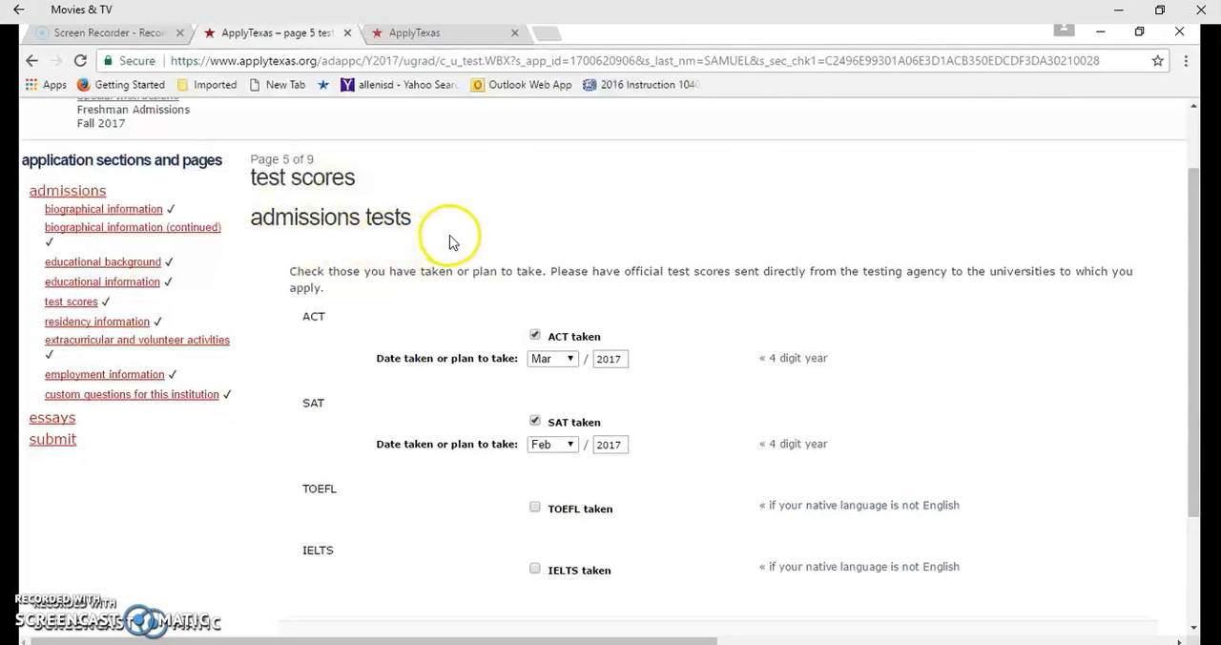
{"action": "scroll", "coordinate": [450, 239], "scroll_direction": "down", "scroll_amount": 1}
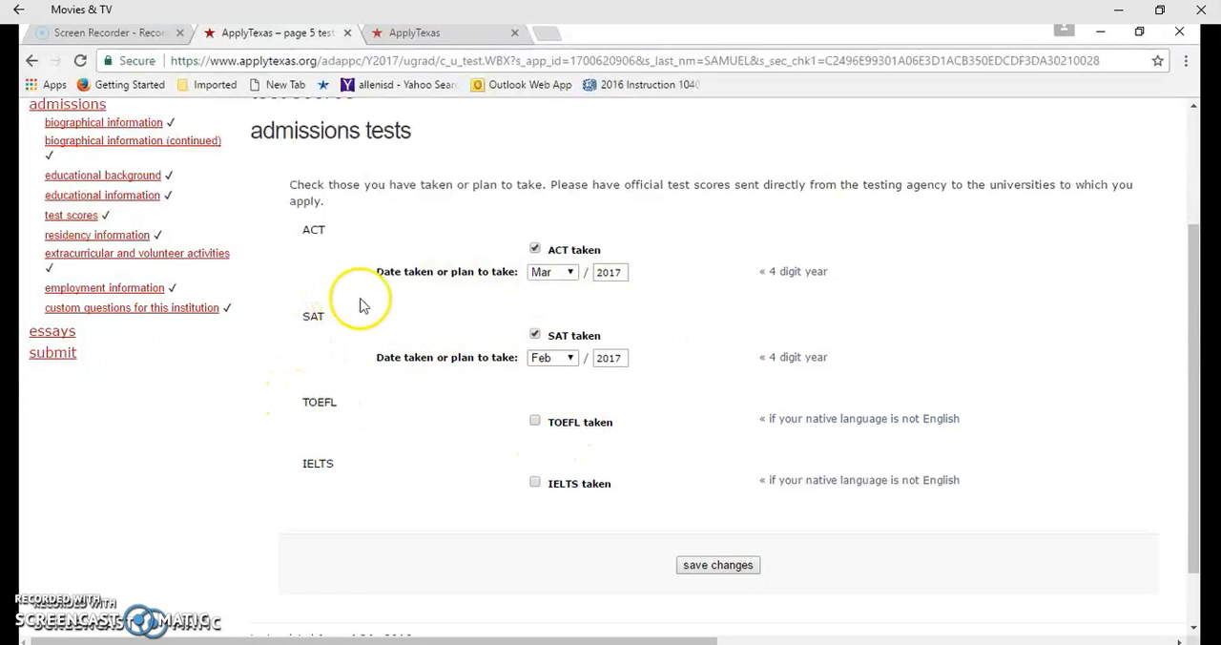
{"action": "scroll", "coordinate": [387, 316], "scroll_direction": "down", "scroll_amount": 1}
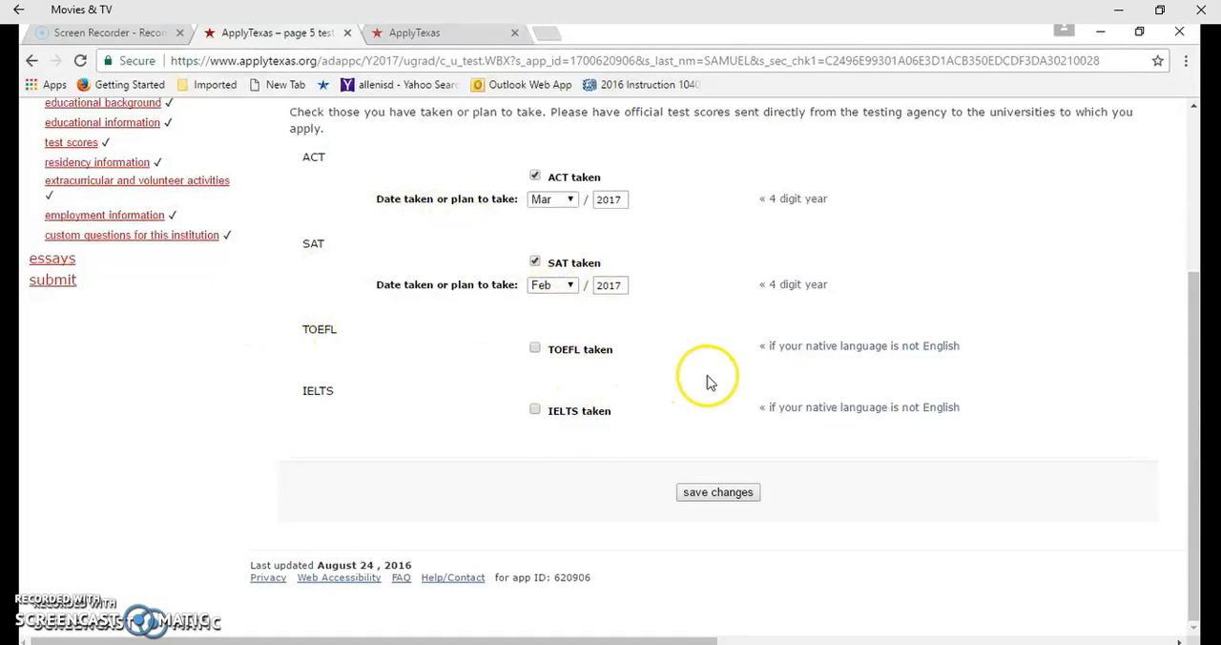
{"action": "scroll", "coordinate": [582, 372], "scroll_direction": "up", "scroll_amount": 1}
{"action": "left_click", "coordinate": [717, 580]}
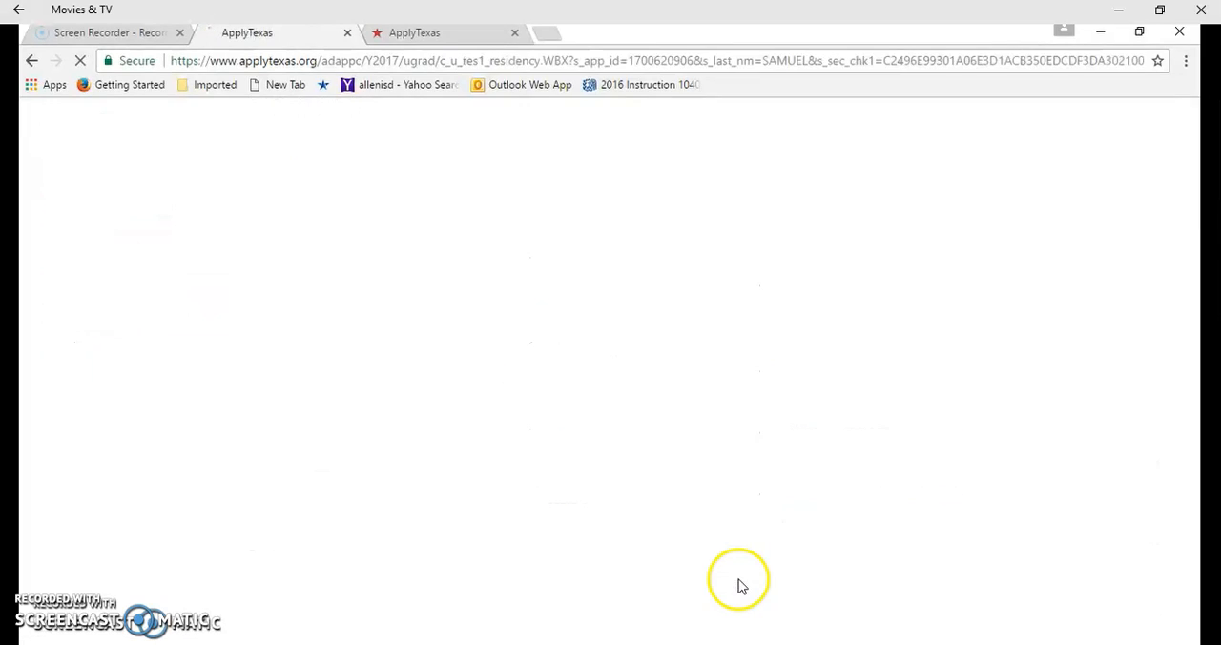
Review the residency questions and answers on page 6, and save the page to continue to extracurricular and volunteer activities
{"action": "scroll", "coordinate": [701, 331], "scroll_direction": "down", "scroll_amount": 1}
{"action": "scroll", "coordinate": [701, 331], "scroll_direction": "down", "scroll_amount": 1}
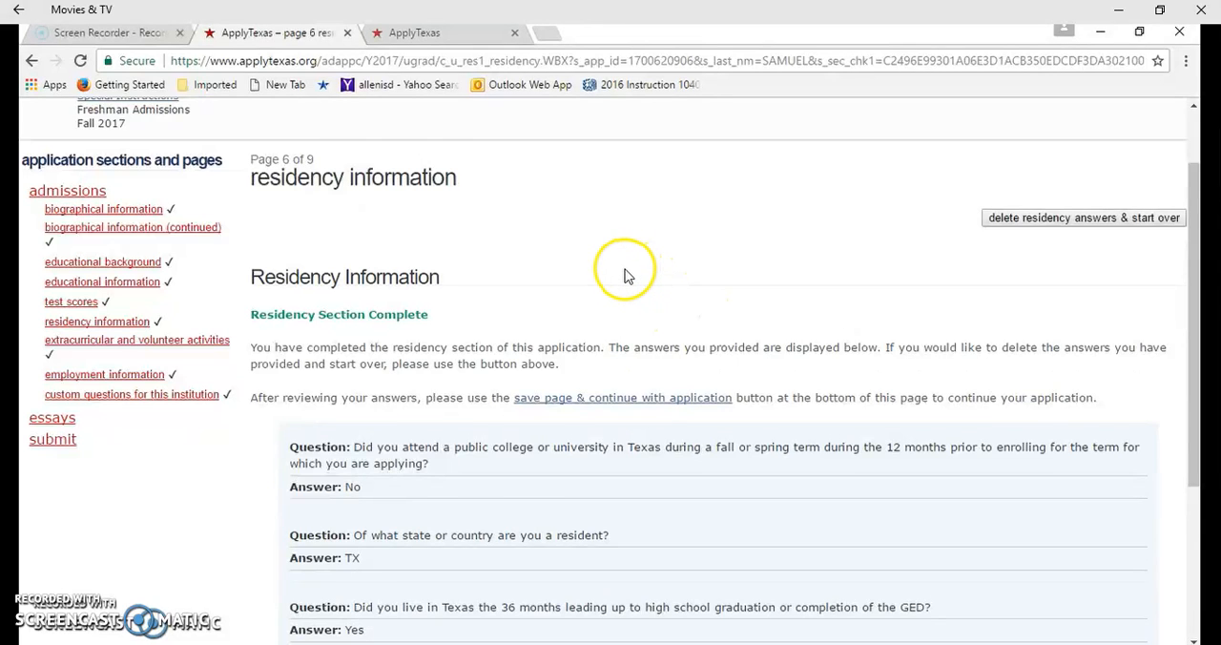
{"action": "scroll", "coordinate": [627, 275], "scroll_direction": "down", "scroll_amount": 1}
{"action": "scroll", "coordinate": [627, 279], "scroll_direction": "down", "scroll_amount": 1}
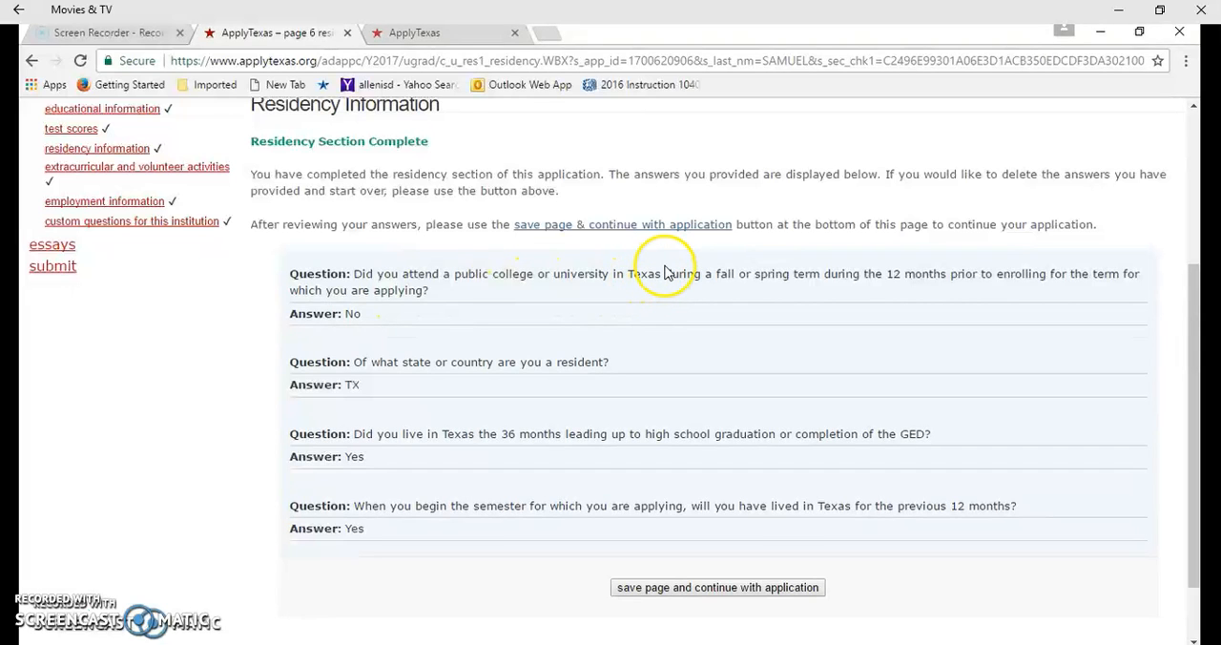
{"action": "scroll", "coordinate": [537, 296], "scroll_direction": "down", "scroll_amount": 1}
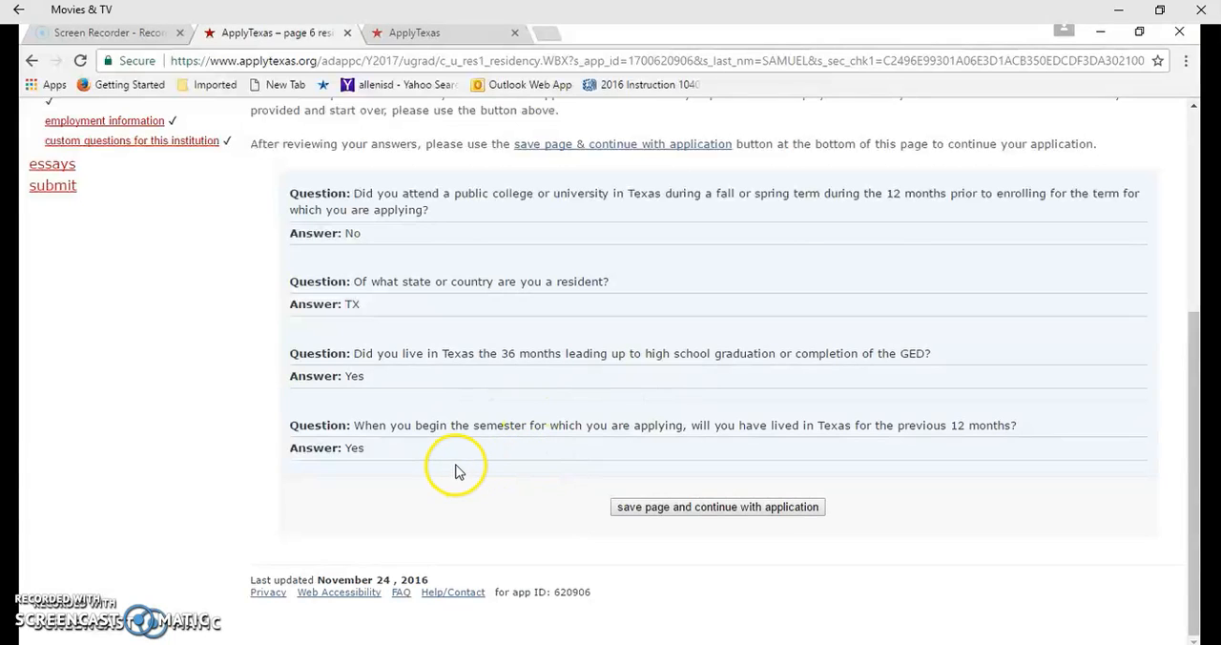
{"action": "left_click", "coordinate": [630, 508]}
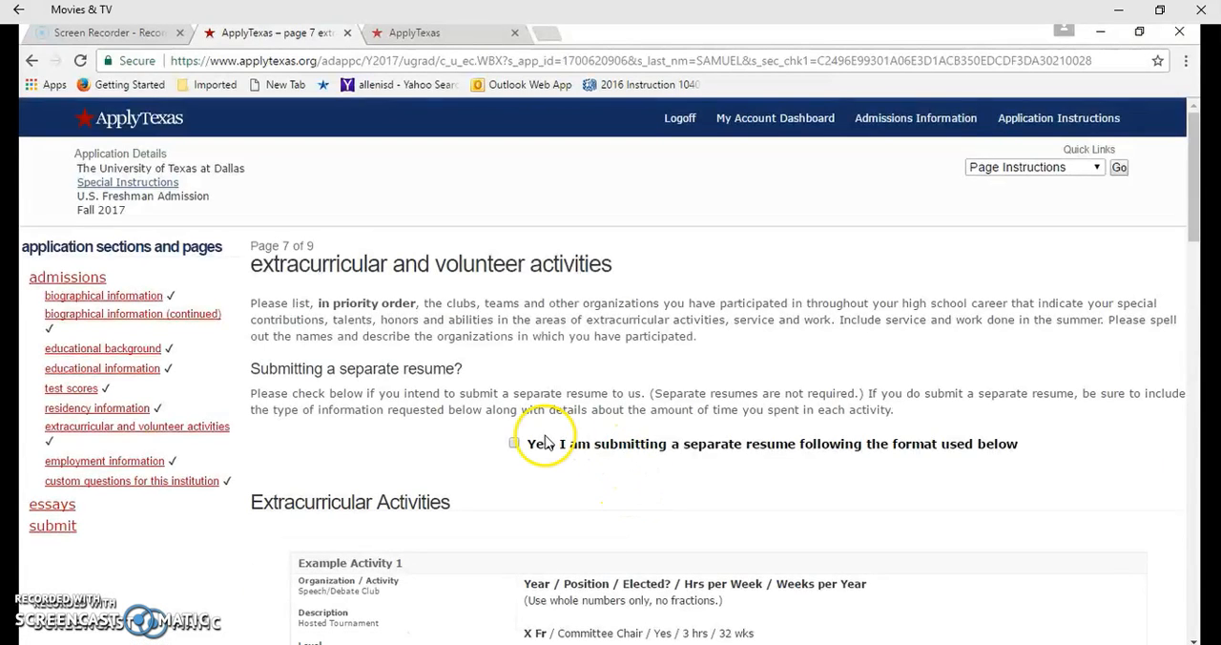
Examine the separate resume option and the extracurricular activities, volunteer service and talents, awards, honors sections on page 7
{"action": "scroll", "coordinate": [546, 442], "scroll_direction": "down", "scroll_amount": 1}
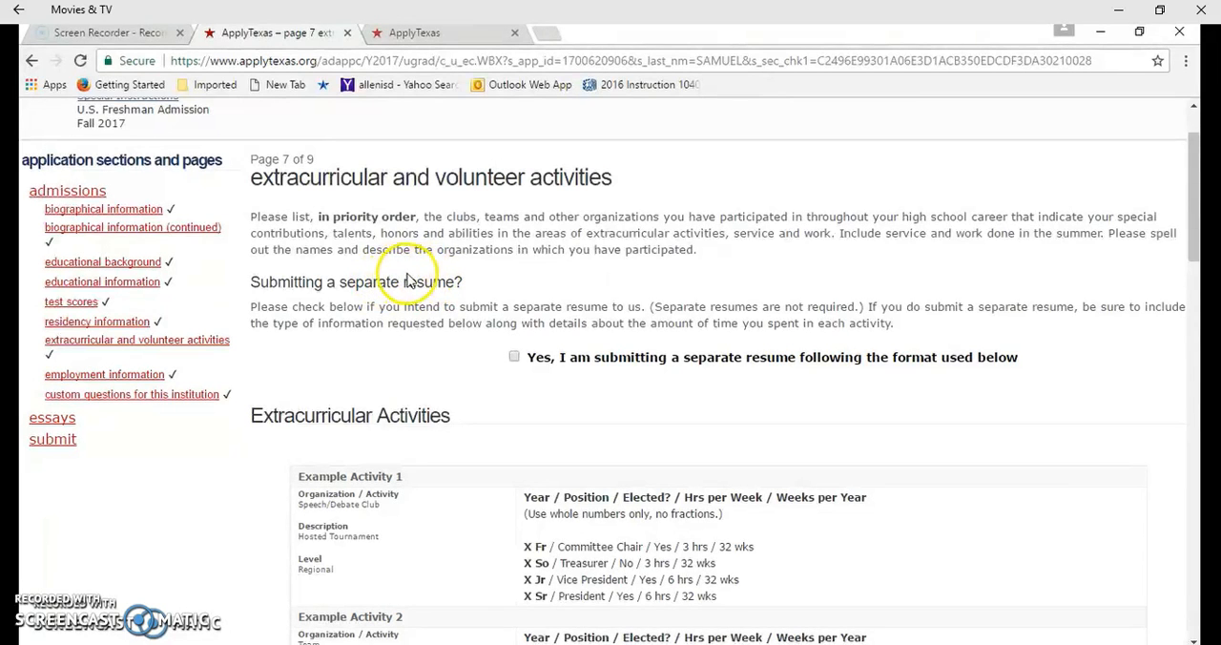
{"action": "scroll", "coordinate": [838, 368], "scroll_direction": "down", "scroll_amount": 1}
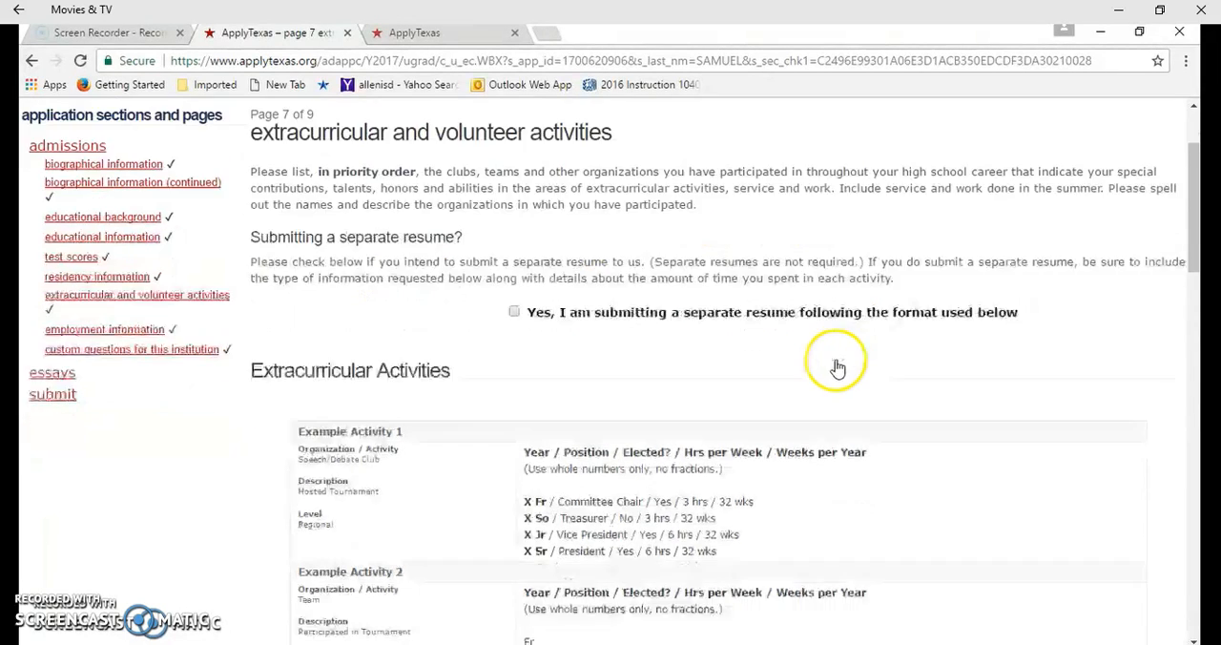
{"action": "scroll", "coordinate": [837, 368], "scroll_direction": "down", "scroll_amount": 6}
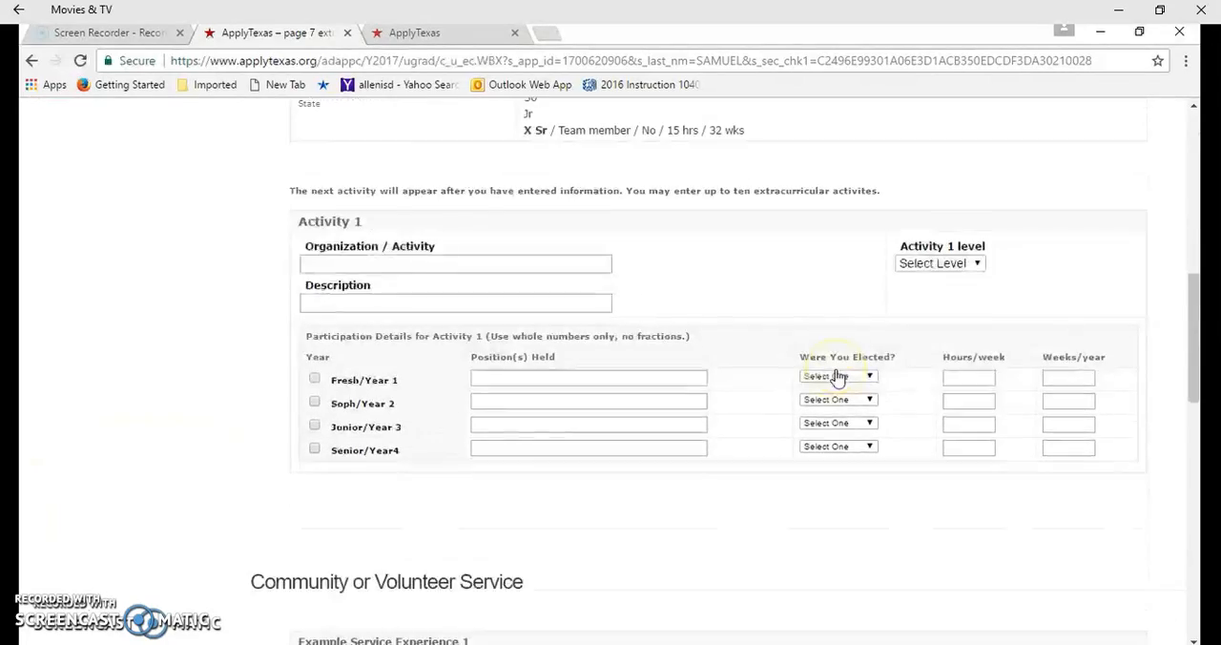
{"action": "scroll", "coordinate": [838, 376], "scroll_direction": "down", "scroll_amount": 6}
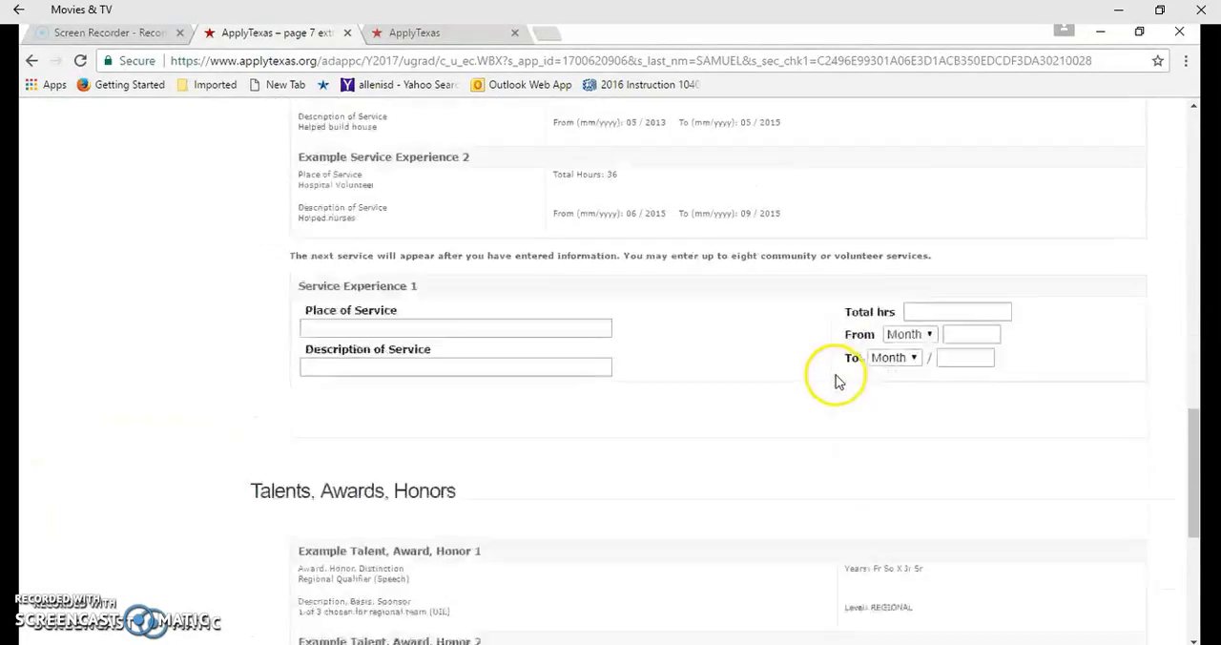
{"action": "scroll", "coordinate": [835, 379], "scroll_direction": "down", "scroll_amount": 5}
{"action": "left_click_drag", "start_coordinate": [1188, 536], "coordinate": [1156, 239]}
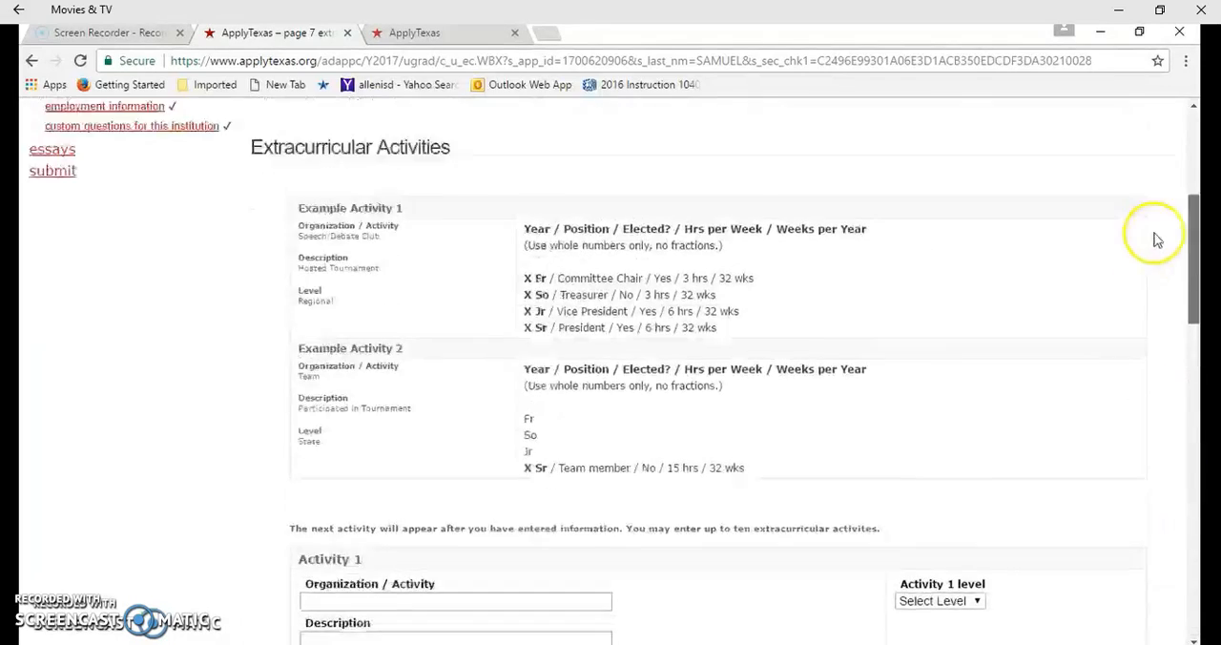
{"action": "scroll", "coordinate": [1157, 238], "scroll_direction": "up", "scroll_amount": 3}
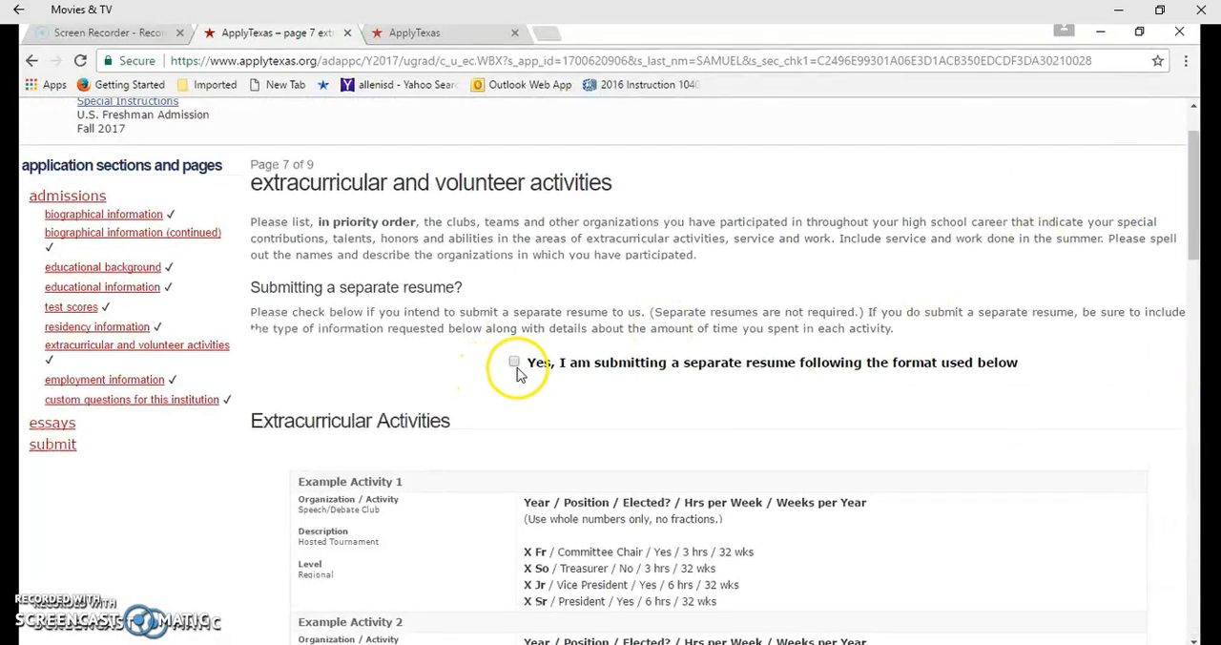
Examine the two example extracurricular activities and the Activity 1 entry fields, including the options for whether the position was elected
{"action": "scroll", "coordinate": [516, 372], "scroll_direction": "down", "scroll_amount": 3}
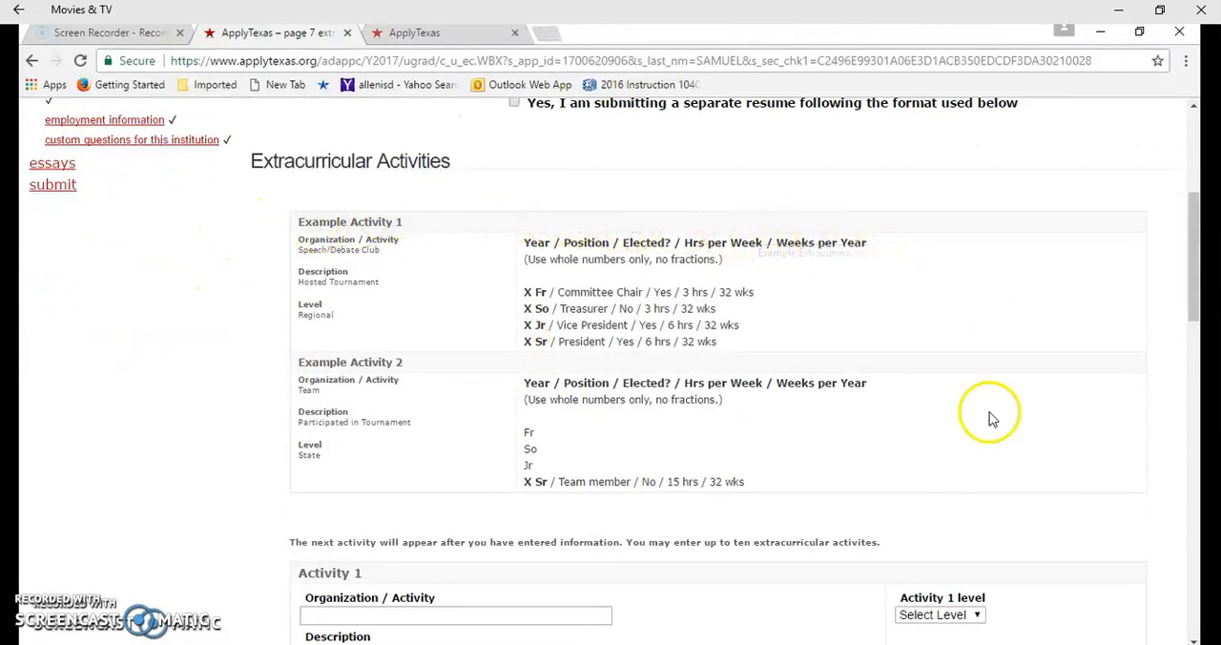
{"action": "scroll", "coordinate": [255, 563], "scroll_direction": "down", "scroll_amount": 1}
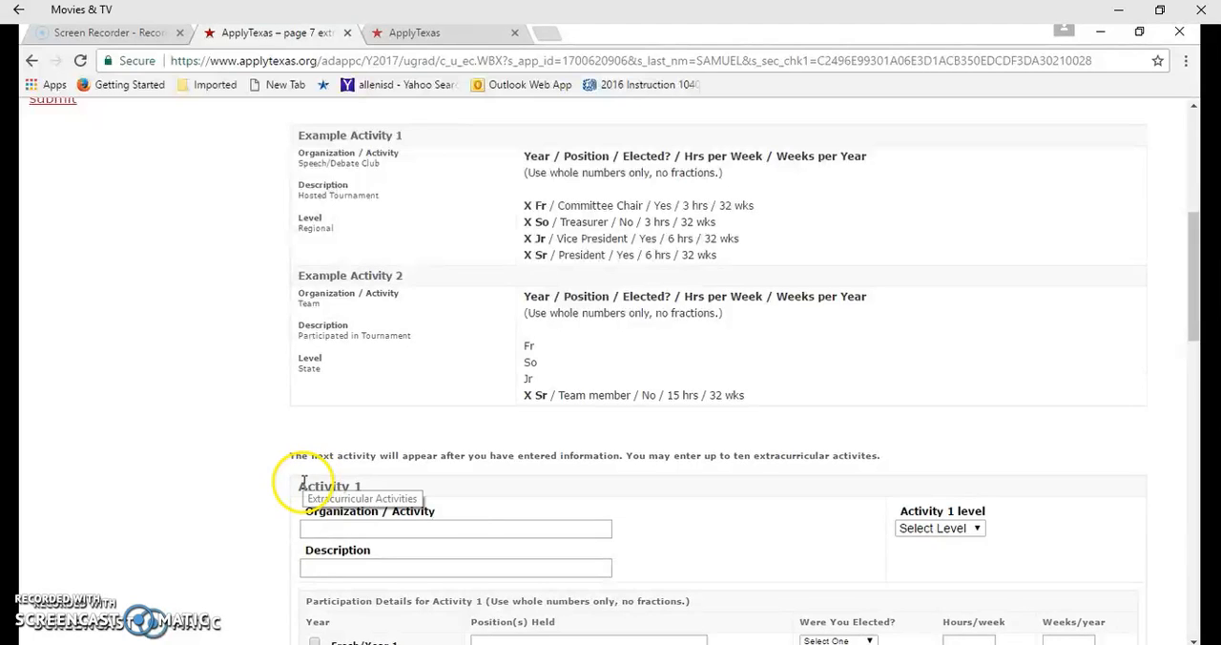
{"action": "scroll", "coordinate": [304, 482], "scroll_direction": "down", "scroll_amount": 2}
{"action": "scroll", "coordinate": [423, 423], "scroll_direction": "down", "scroll_amount": 1}
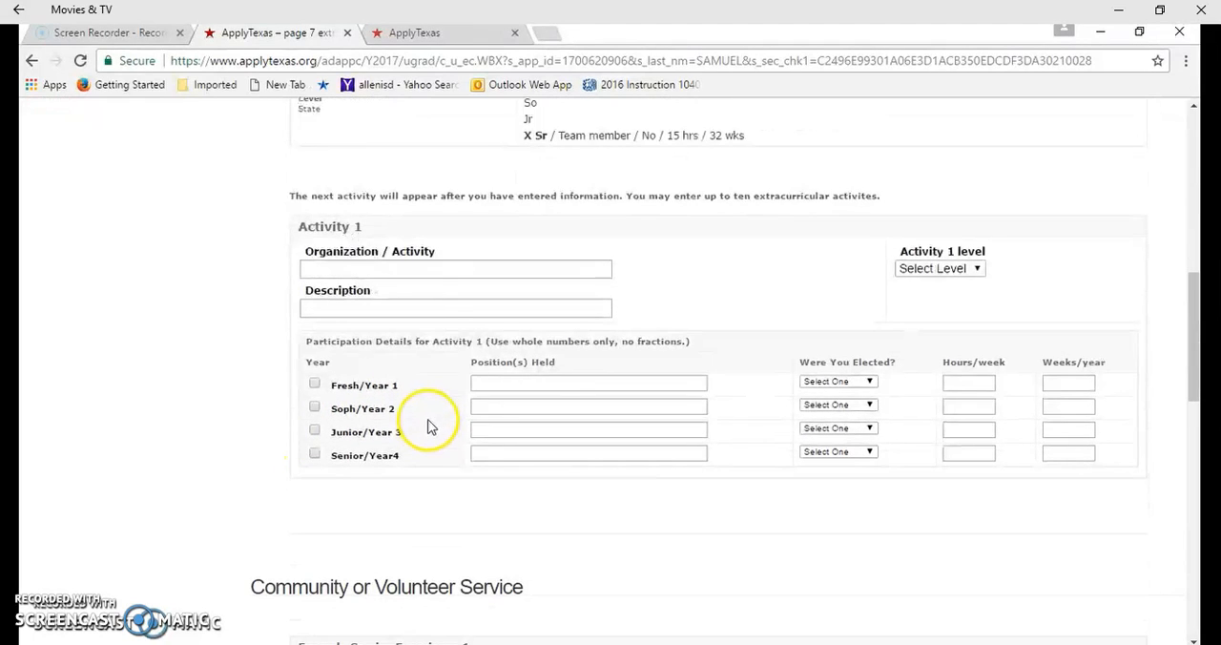
{"action": "scroll", "coordinate": [449, 291], "scroll_direction": "up", "scroll_amount": 1}
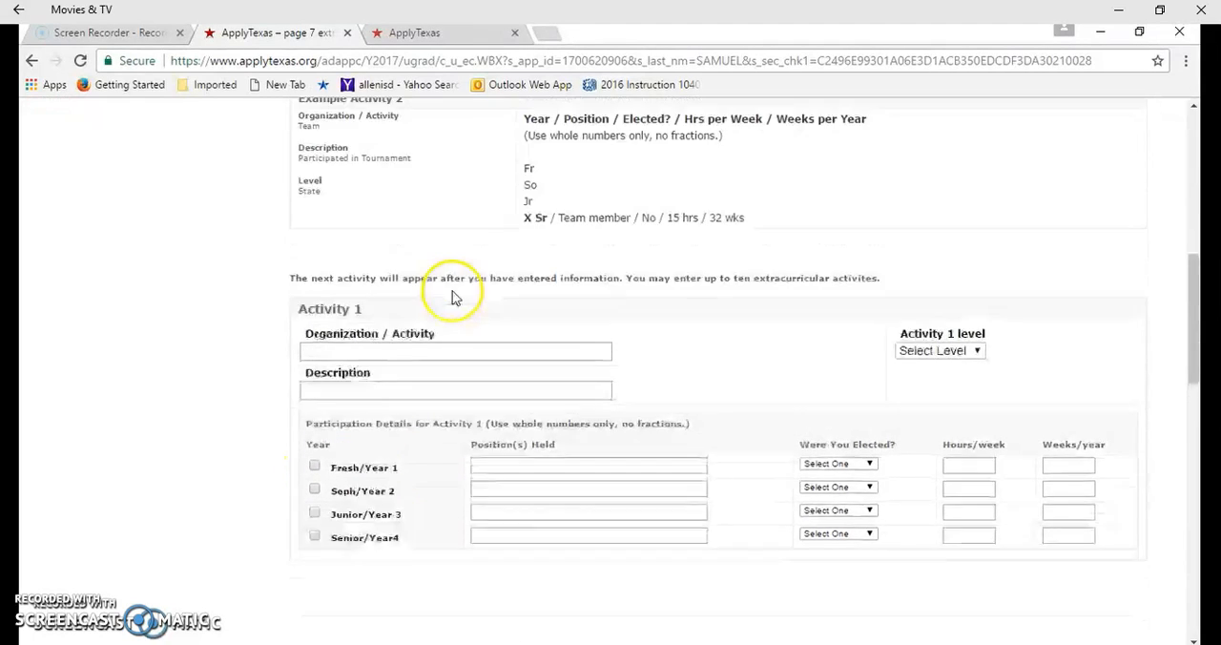
{"action": "scroll", "coordinate": [456, 310], "scroll_direction": "up", "scroll_amount": 3}
{"action": "scroll", "coordinate": [463, 322], "scroll_direction": "down", "scroll_amount": 3}
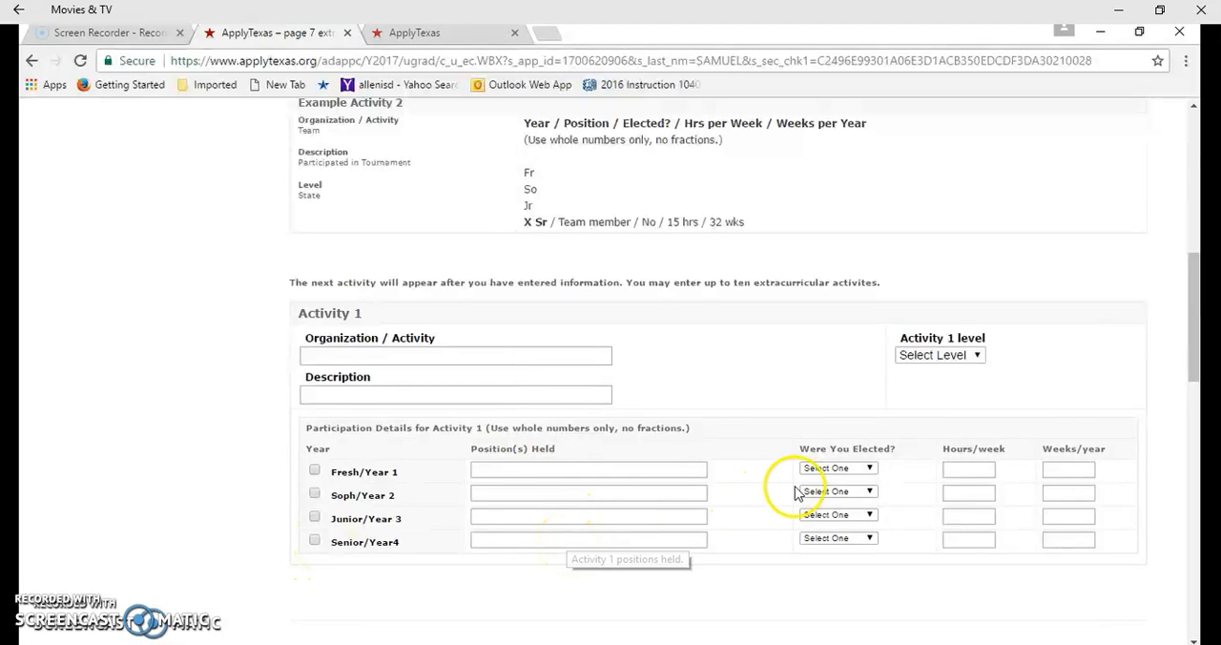
{"action": "left_click", "coordinate": [836, 469]}
{"action": "left_click", "coordinate": [838, 477]}
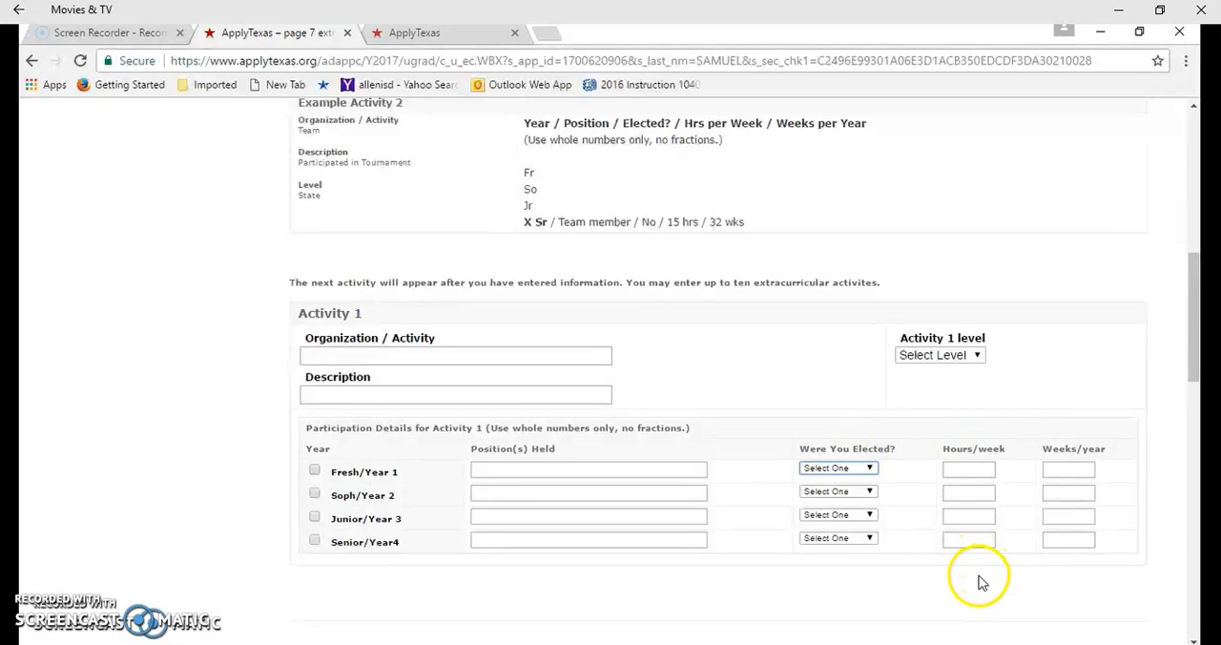
Examine the community or volunteer service examples and the Service Experience 1 fields for place, description, total hours and dates
{"action": "scroll", "coordinate": [998, 429], "scroll_direction": "down", "scroll_amount": 1}
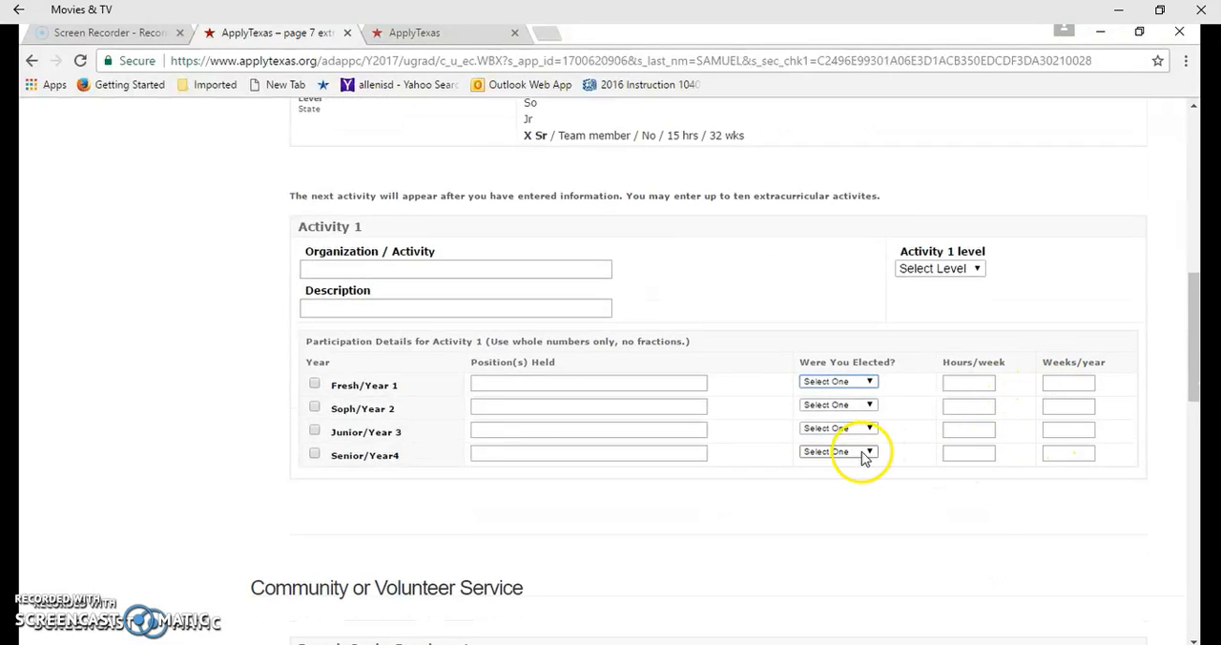
{"action": "scroll", "coordinate": [749, 429], "scroll_direction": "down", "scroll_amount": 2}
{"action": "scroll", "coordinate": [749, 424], "scroll_direction": "down", "scroll_amount": 2}
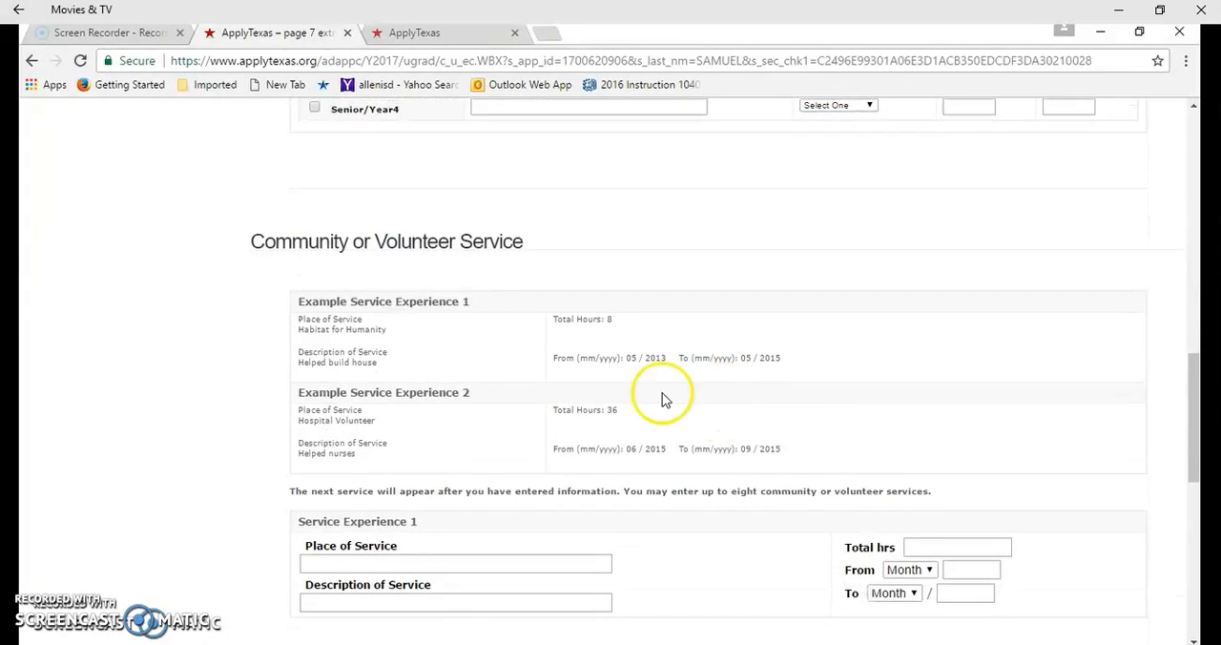
{"action": "scroll", "coordinate": [384, 263], "scroll_direction": "down", "scroll_amount": 1}
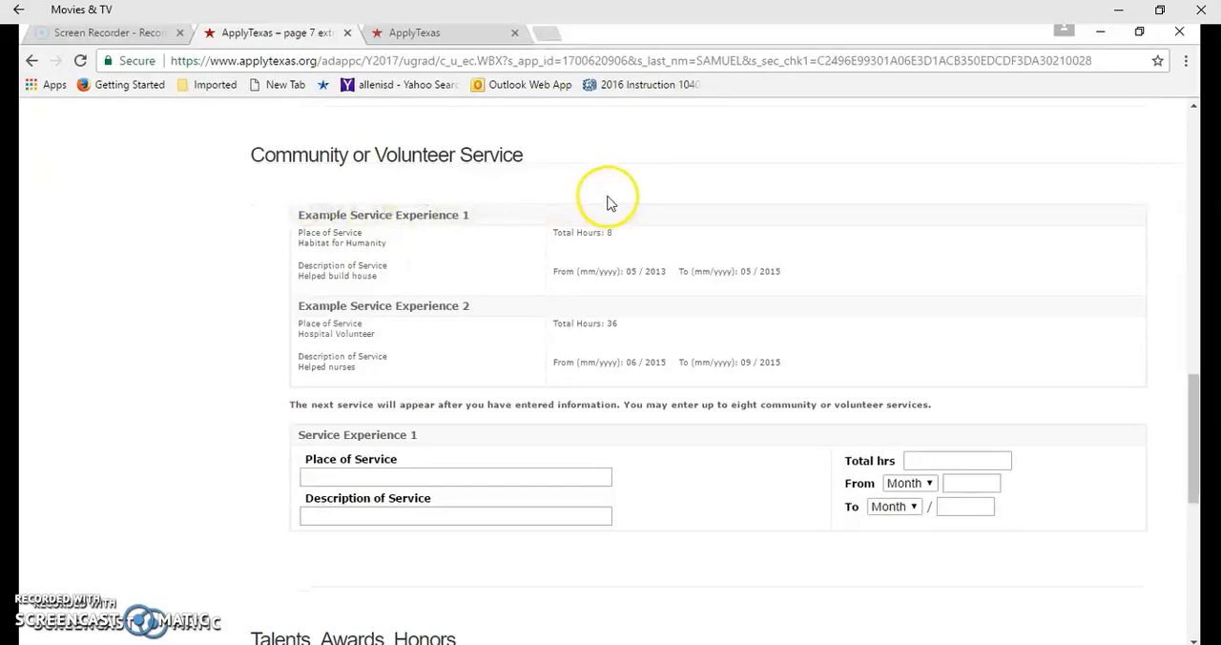
{"action": "scroll", "coordinate": [534, 244], "scroll_direction": "down", "scroll_amount": 1}
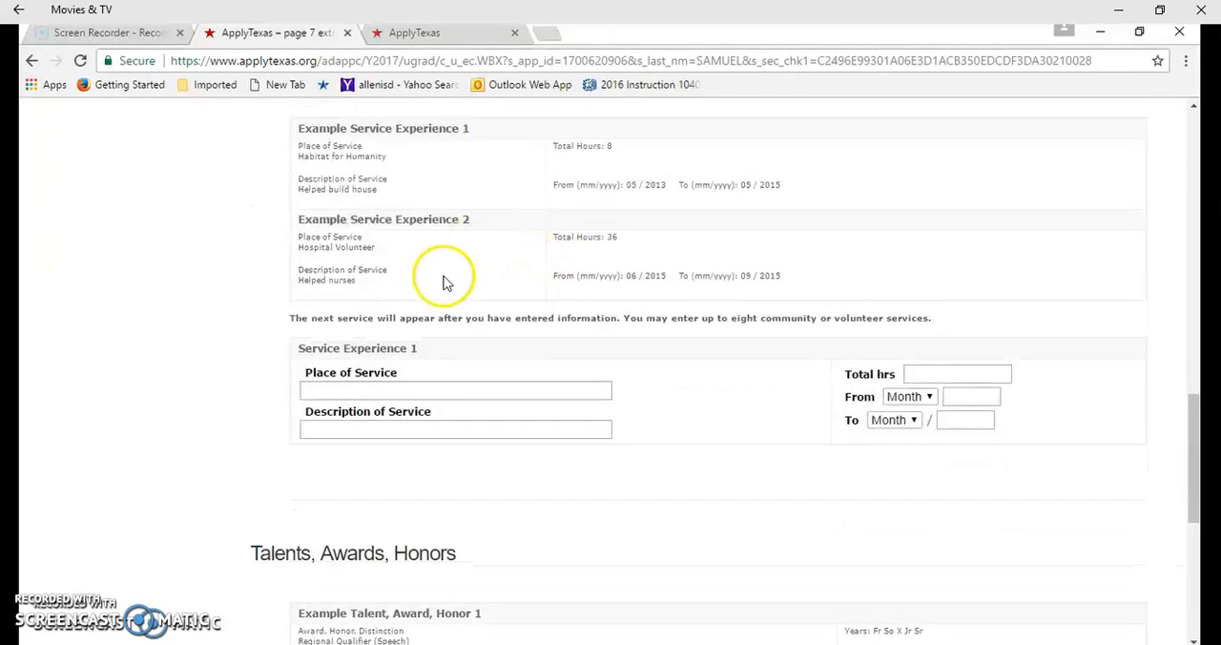
{"action": "scroll", "coordinate": [391, 348], "scroll_direction": "down", "scroll_amount": 1}
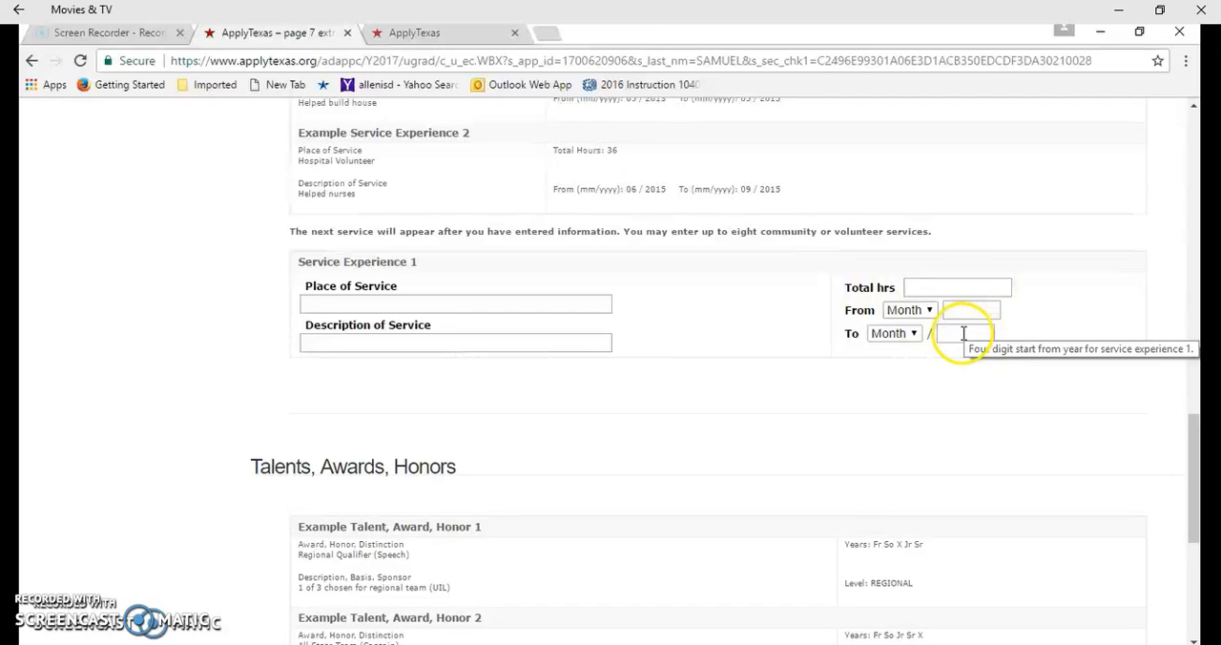
Review the talents, awards, honors section and its level options, and save page 7 to proceed to employment information
{"action": "scroll", "coordinate": [964, 339], "scroll_direction": "down", "scroll_amount": 1}
{"action": "scroll", "coordinate": [964, 339], "scroll_direction": "down", "scroll_amount": 2}
{"action": "scroll", "coordinate": [1044, 333], "scroll_direction": "down", "scroll_amount": 1}
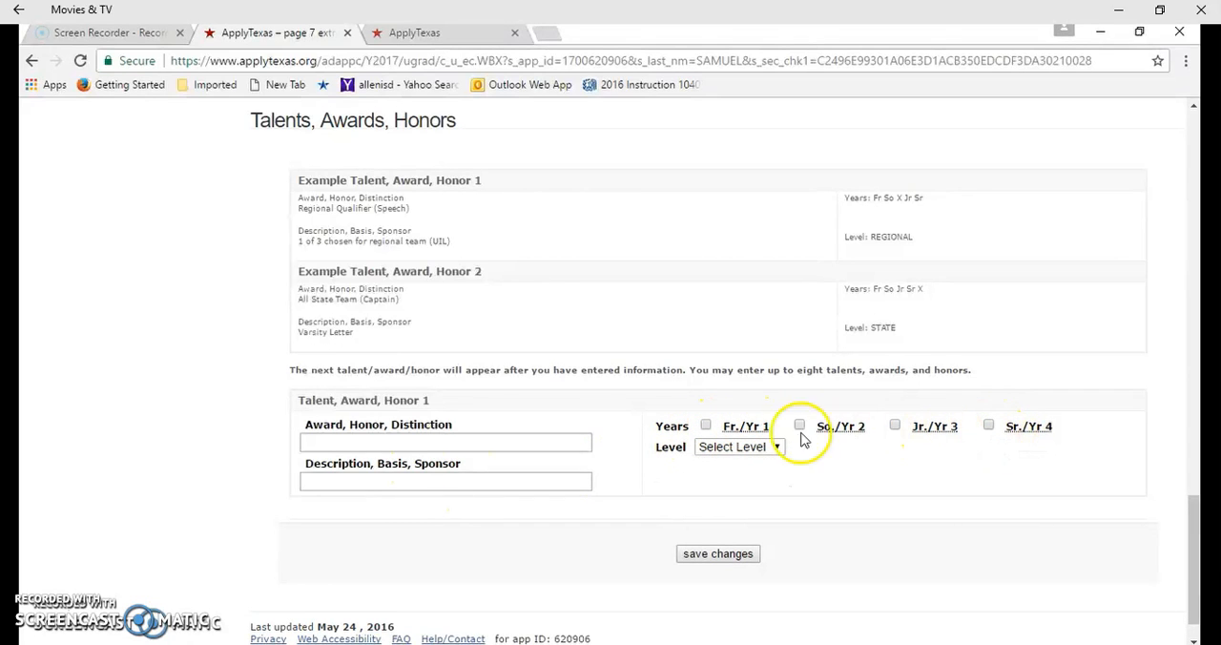
{"action": "left_click", "coordinate": [730, 447]}
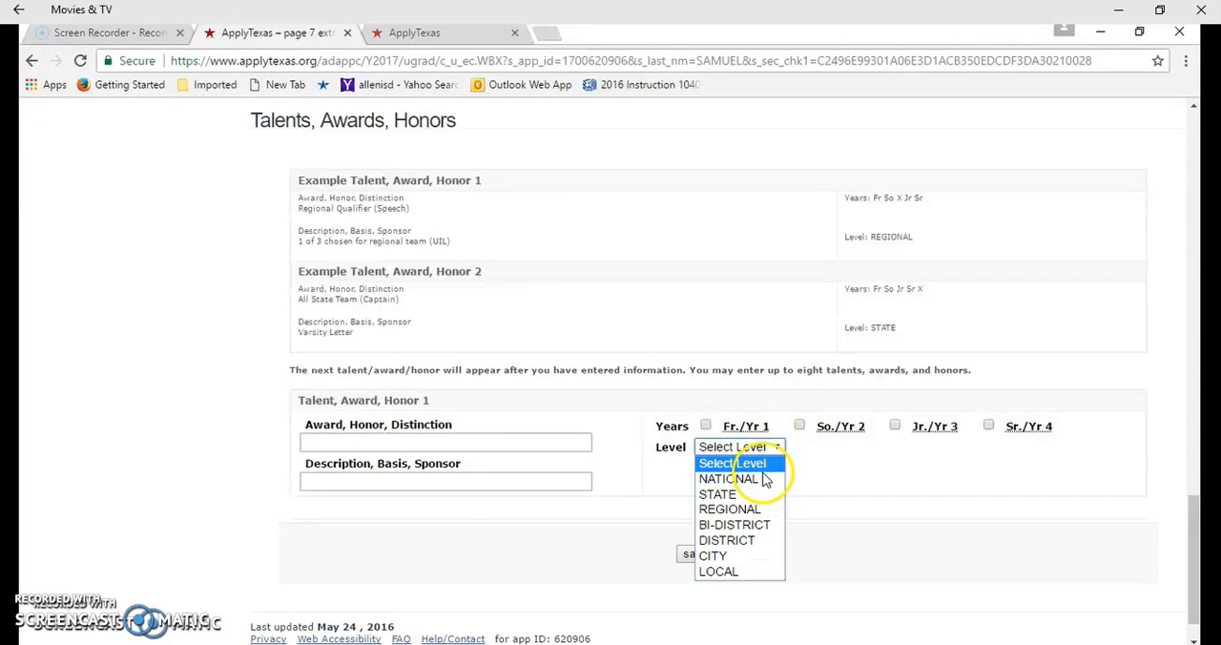
{"action": "left_click", "coordinate": [790, 437]}
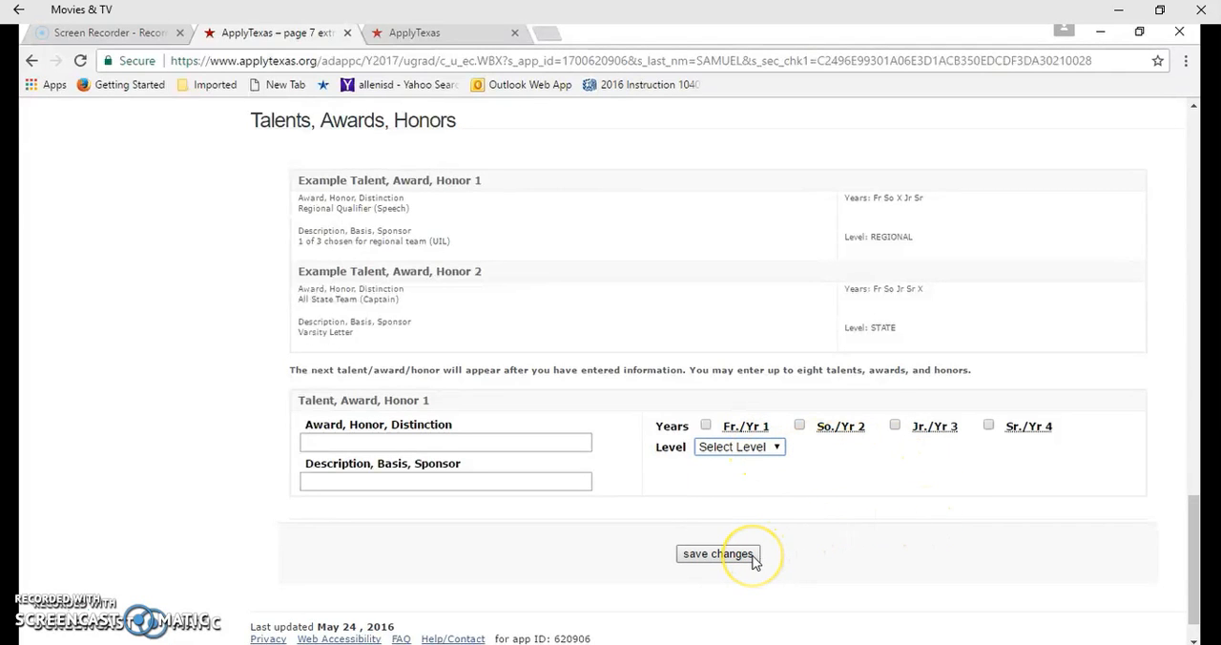
{"action": "left_click", "coordinate": [717, 553]}
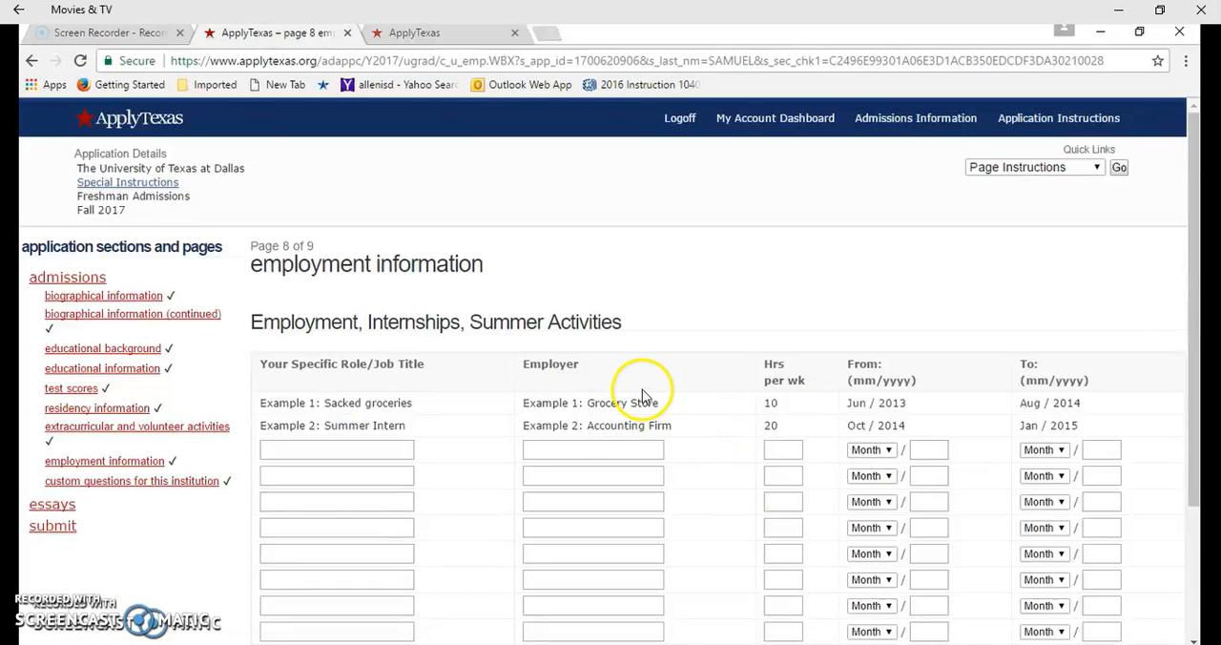
Review the employment, internships and summer activities table on page 8, and save the page to proceed to the custom questions
{"action": "scroll", "coordinate": [642, 394], "scroll_direction": "down", "scroll_amount": 1}
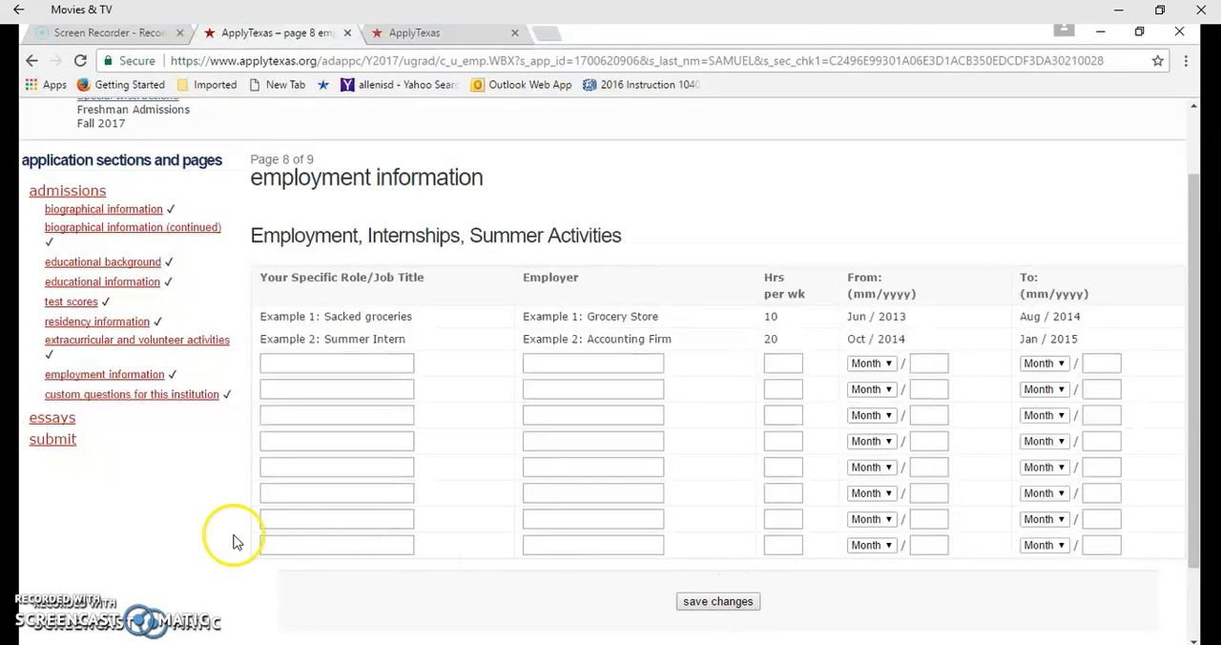
{"action": "left_click", "coordinate": [739, 607]}
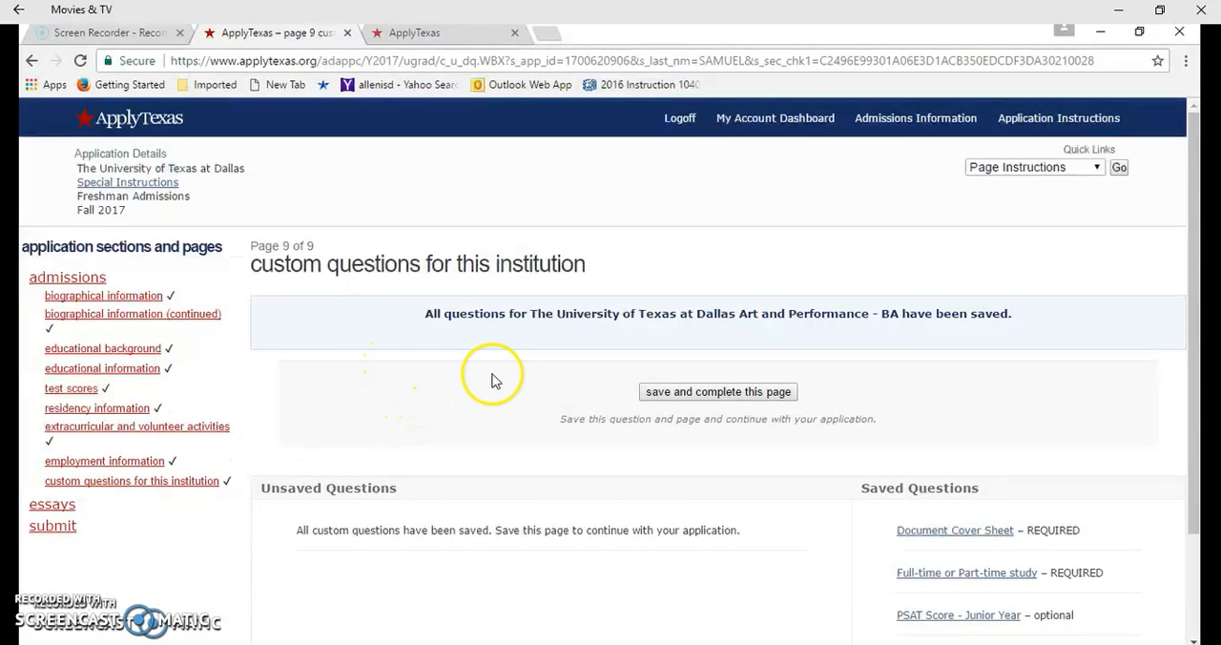
Open the required Document Cover Sheet question on page 9, review its cover form instructions, and save and acknowledge the question
{"action": "scroll", "coordinate": [506, 376], "scroll_direction": "down", "scroll_amount": 2}
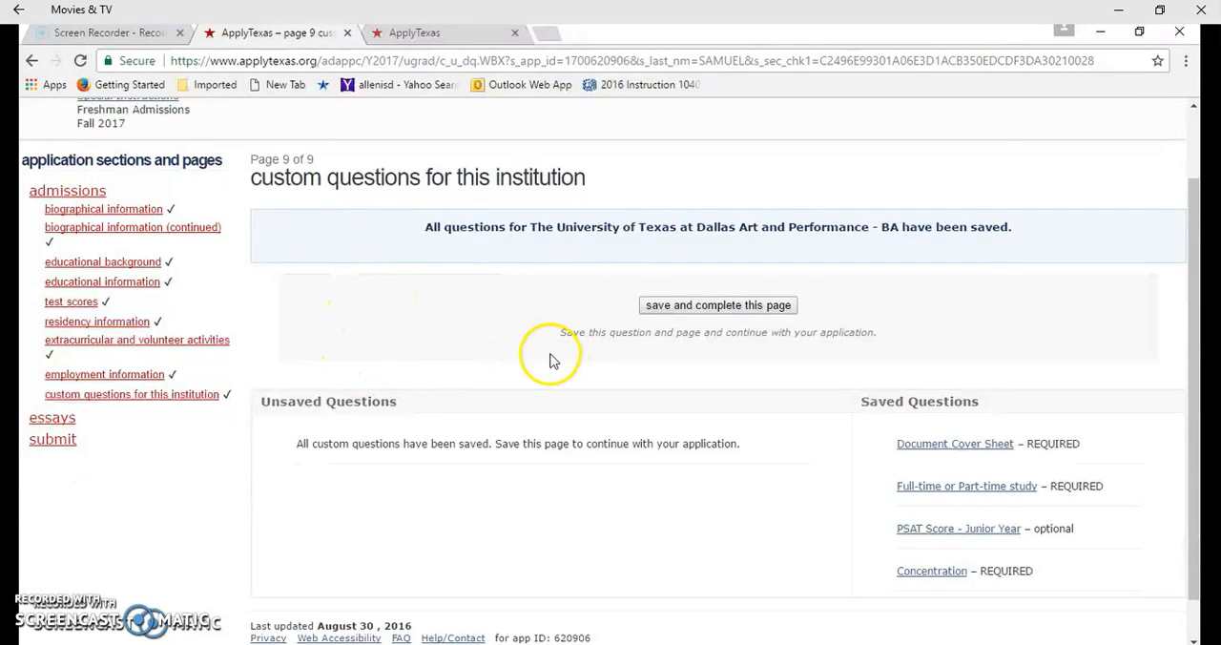
{"action": "scroll", "coordinate": [553, 292], "scroll_direction": "down", "scroll_amount": 1}
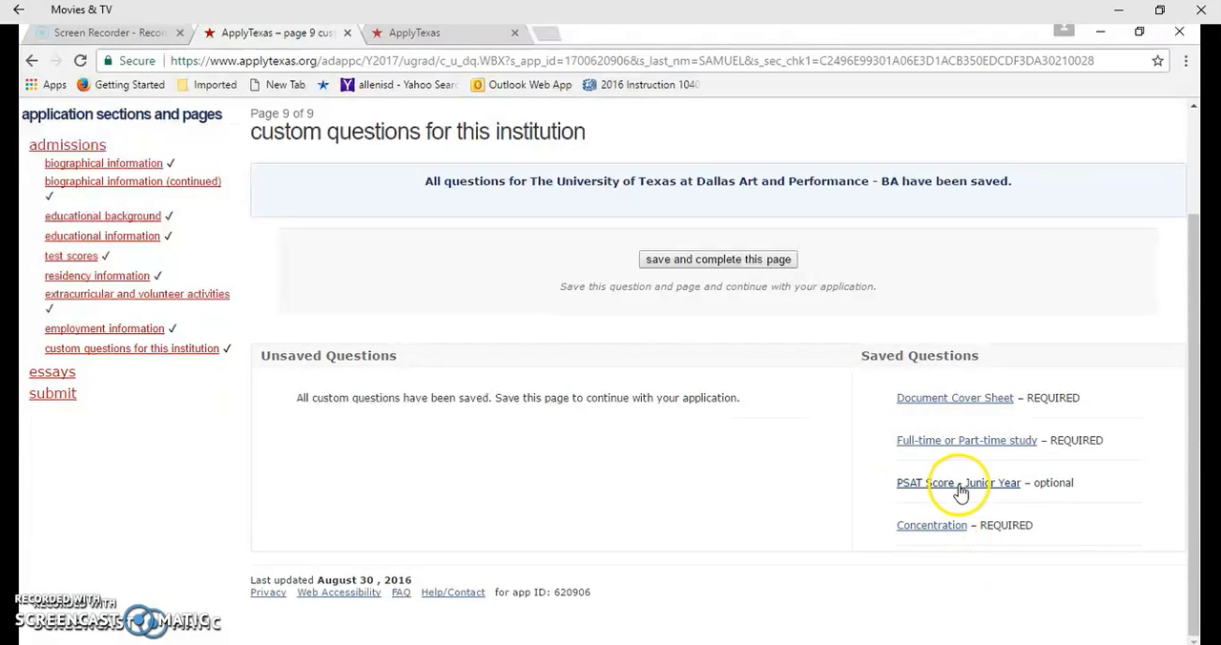
{"action": "left_click", "coordinate": [947, 411]}
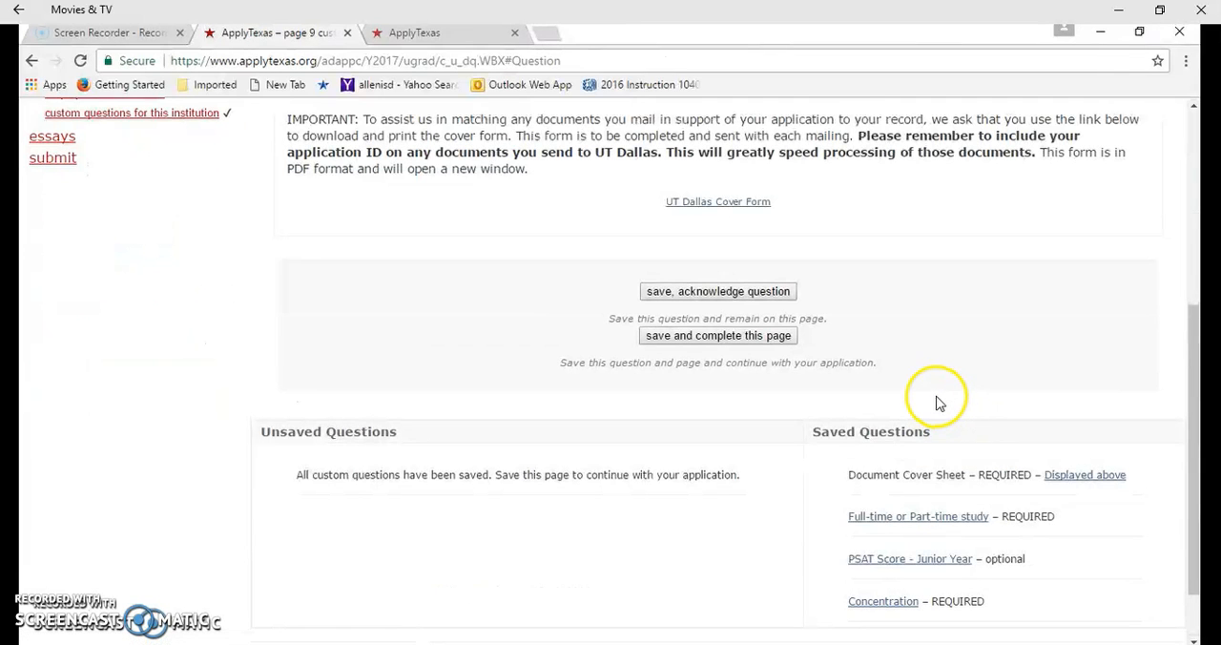
{"action": "scroll", "coordinate": [914, 388], "scroll_direction": "up", "scroll_amount": 1}
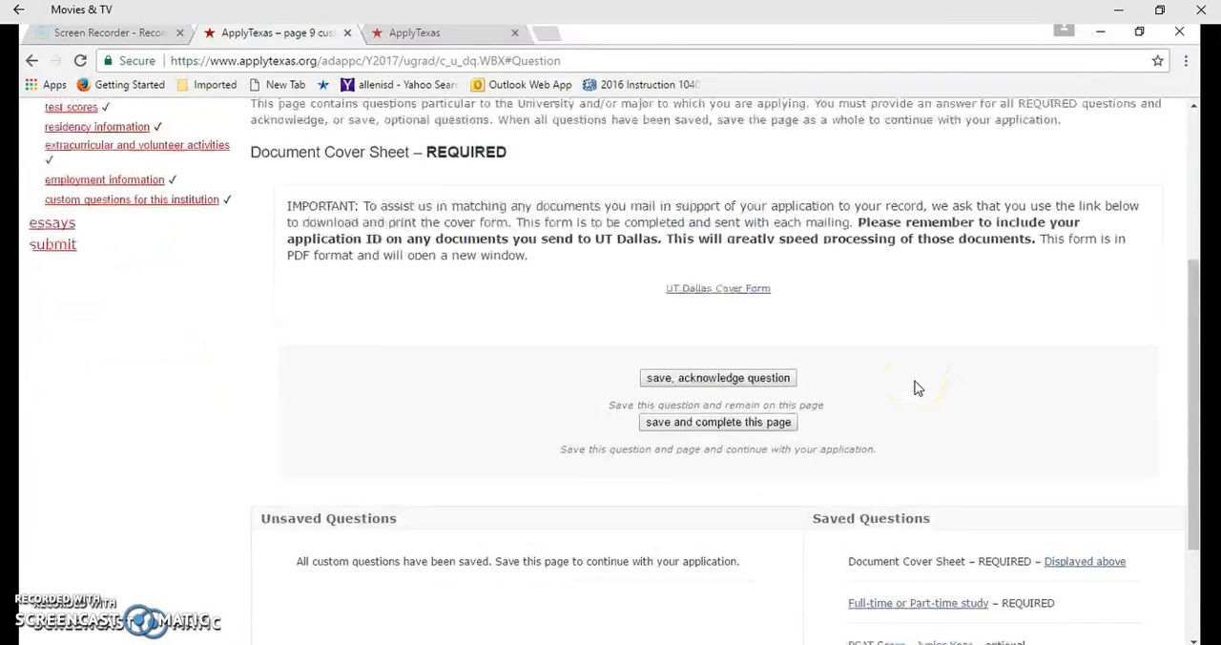
{"action": "scroll", "coordinate": [915, 388], "scroll_direction": "up", "scroll_amount": 1}
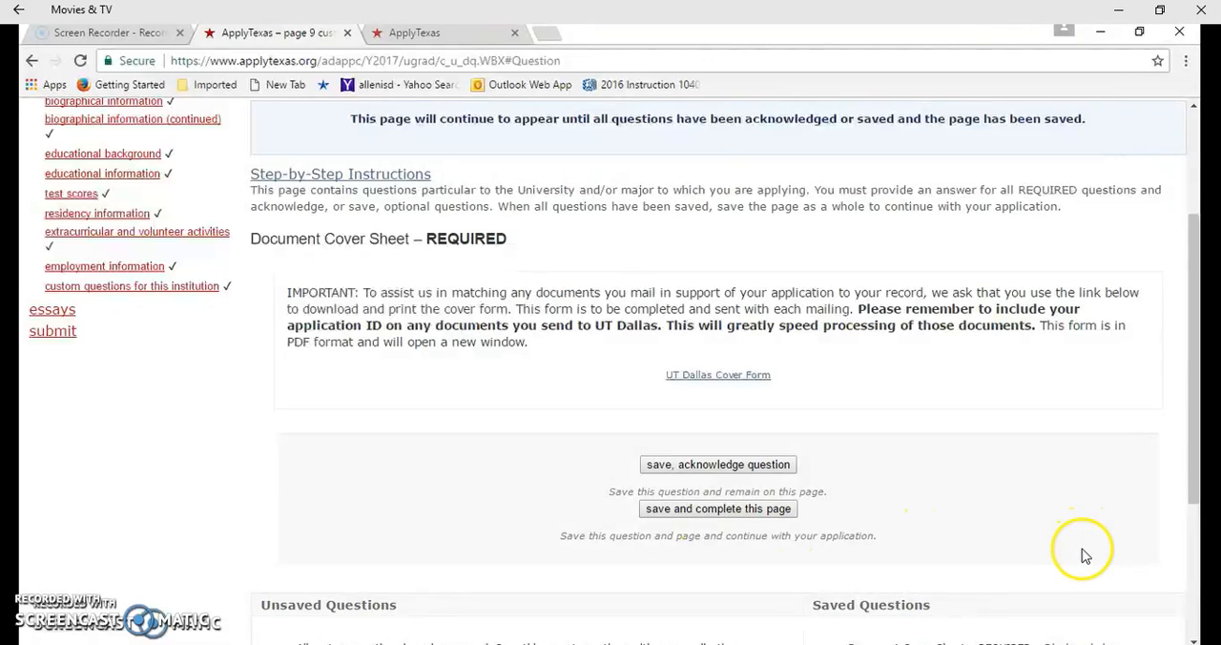
{"action": "scroll", "coordinate": [1059, 507], "scroll_direction": "down", "scroll_amount": 1}
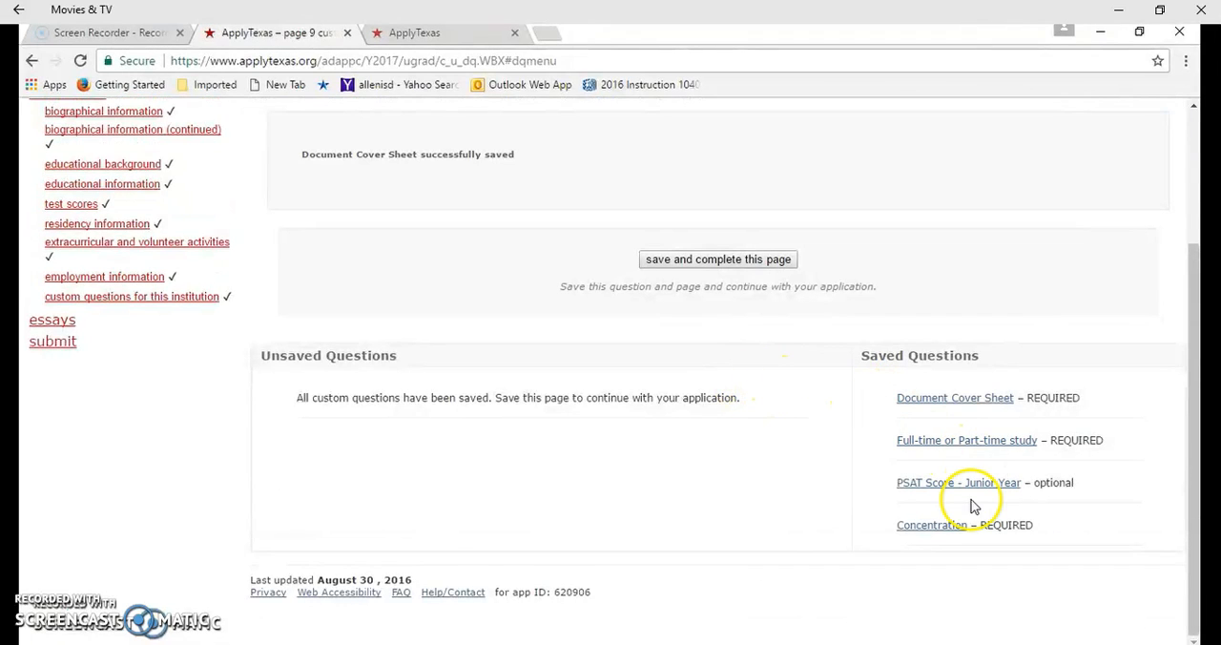
Open the required Full-time or Part-time study question, review its answer options, and save and acknowledge it with Part-time selected
{"action": "scroll", "coordinate": [887, 530], "scroll_direction": "up", "scroll_amount": 1}
{"action": "scroll", "coordinate": [741, 402], "scroll_direction": "down", "scroll_amount": 1}
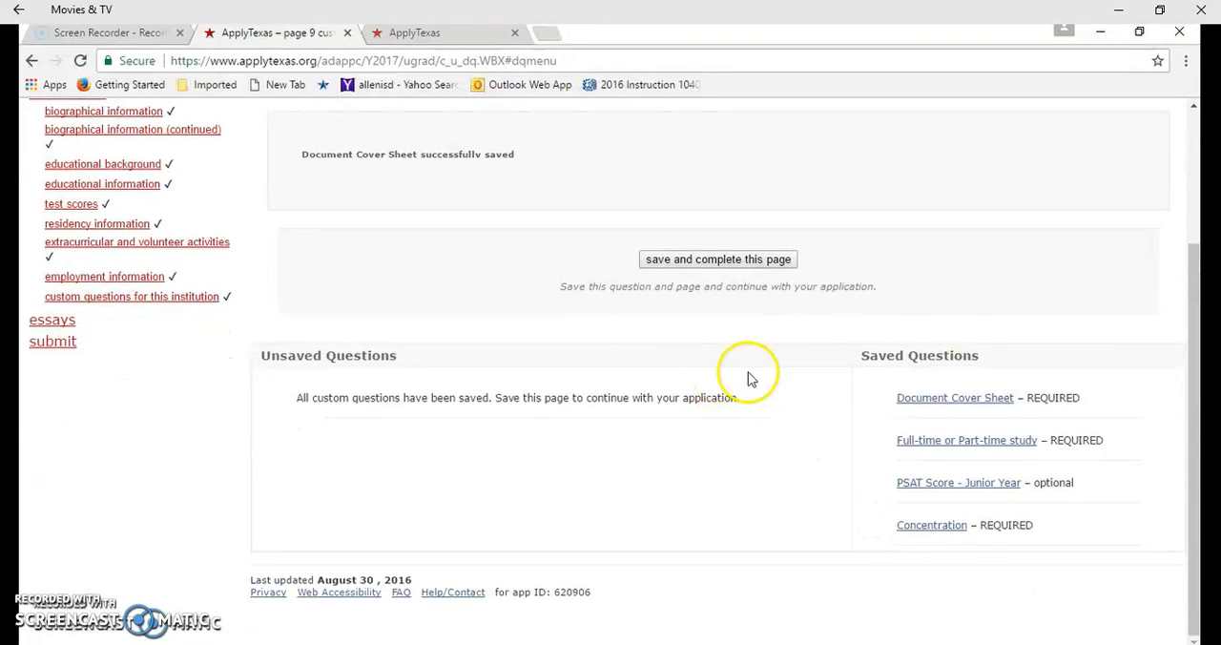
{"action": "scroll", "coordinate": [954, 515], "scroll_direction": "up", "scroll_amount": 2}
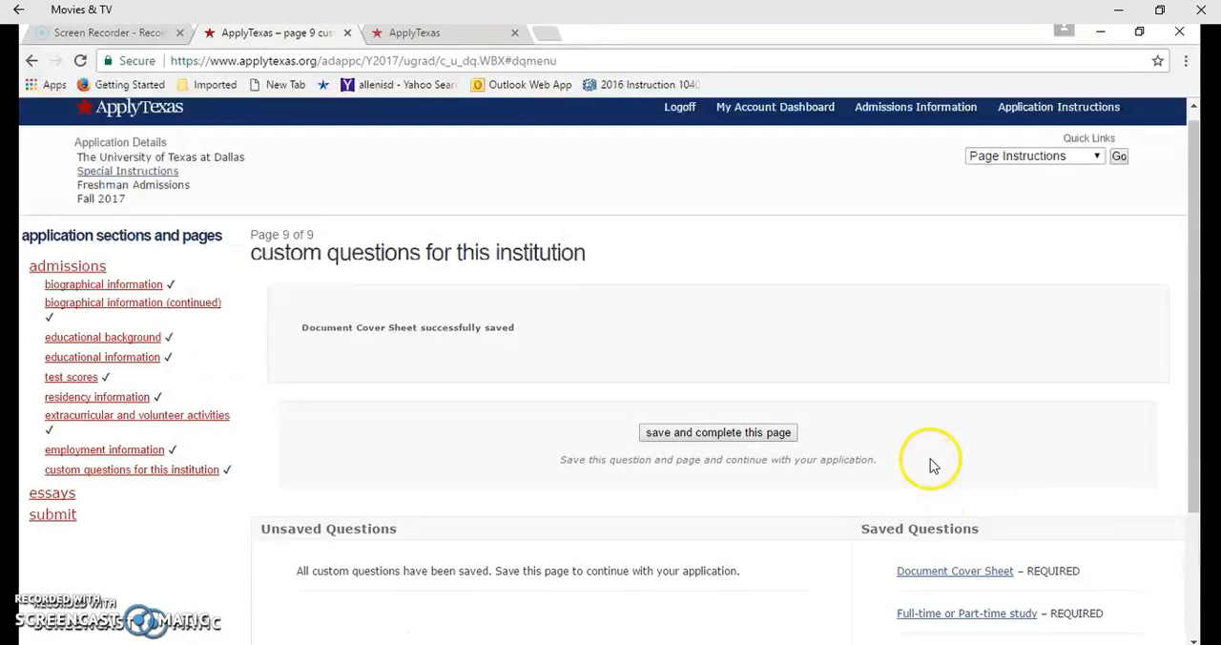
{"action": "scroll", "coordinate": [836, 373], "scroll_direction": "down", "scroll_amount": 2}
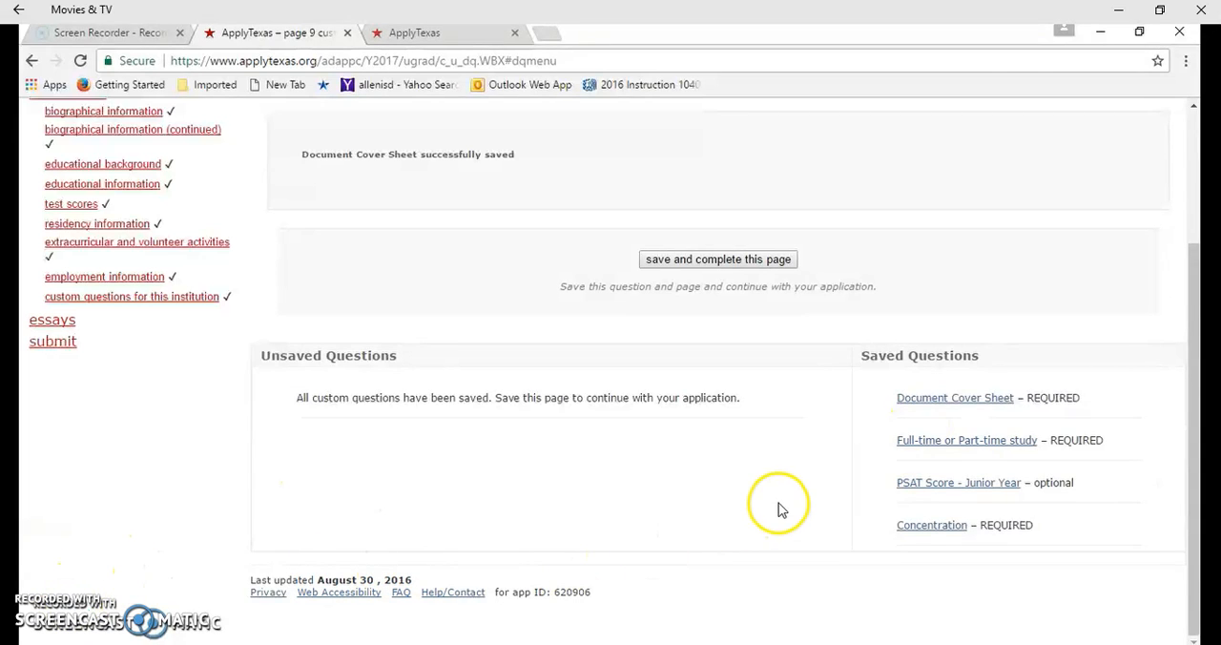
{"action": "left_click", "coordinate": [938, 453]}
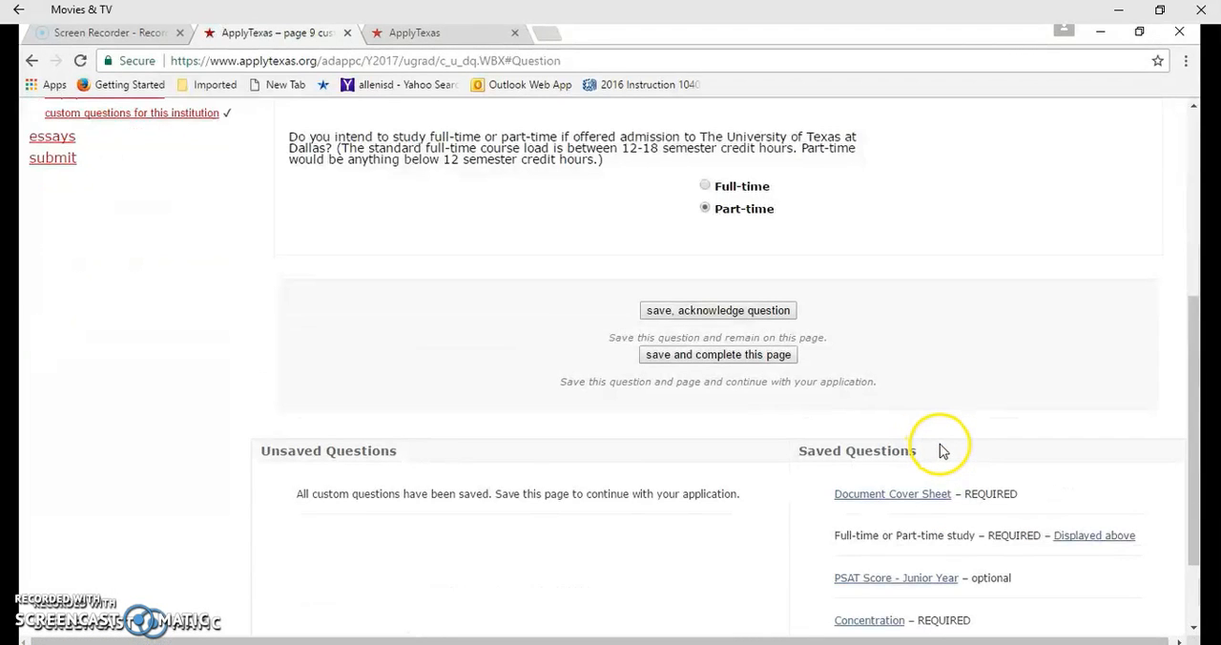
{"action": "scroll", "coordinate": [477, 439], "scroll_direction": "up", "scroll_amount": 2}
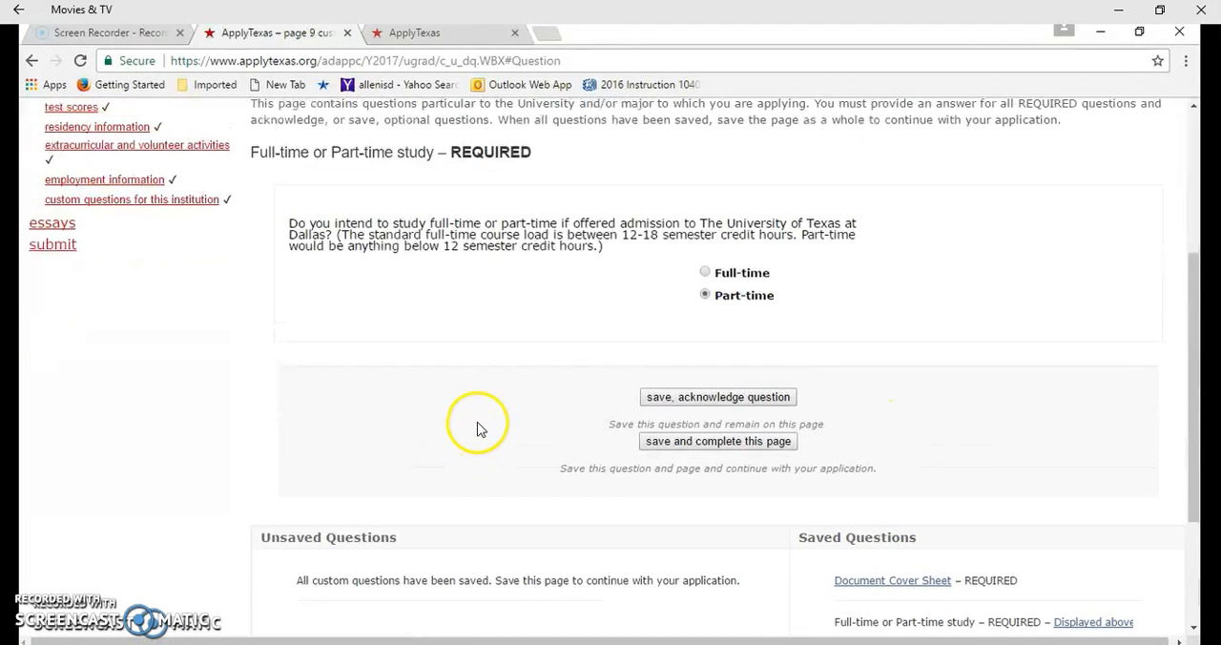
{"action": "scroll", "coordinate": [481, 425], "scroll_direction": "up", "scroll_amount": 1}
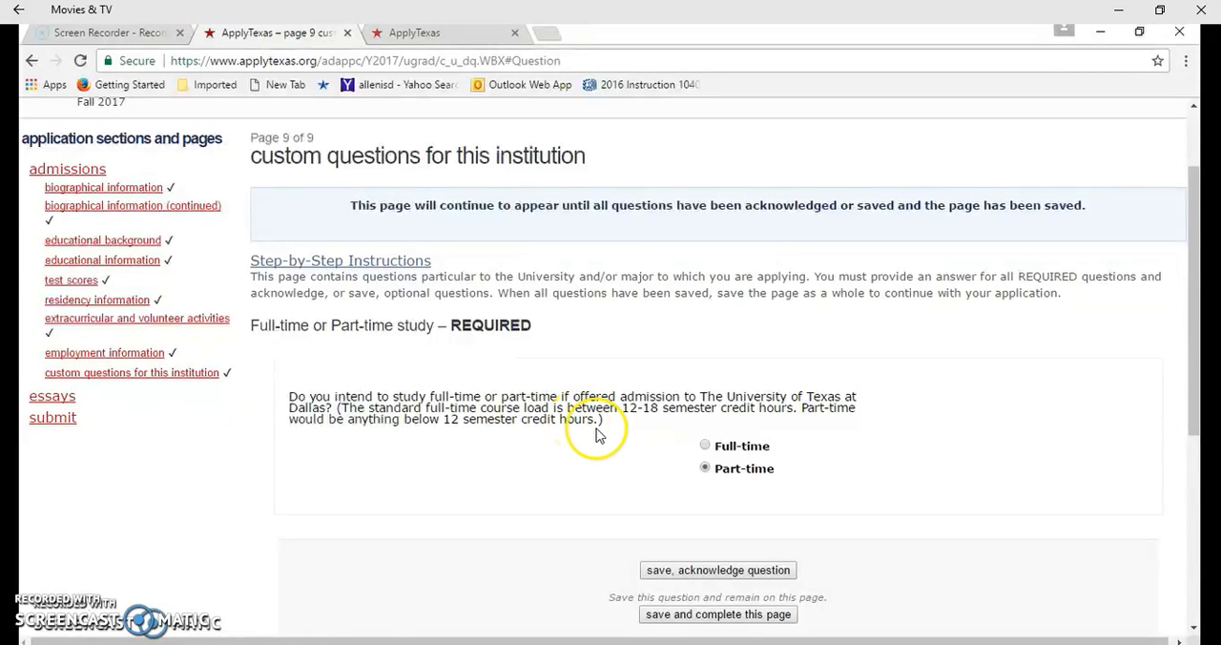
{"action": "scroll", "coordinate": [604, 438], "scroll_direction": "down", "scroll_amount": 1}
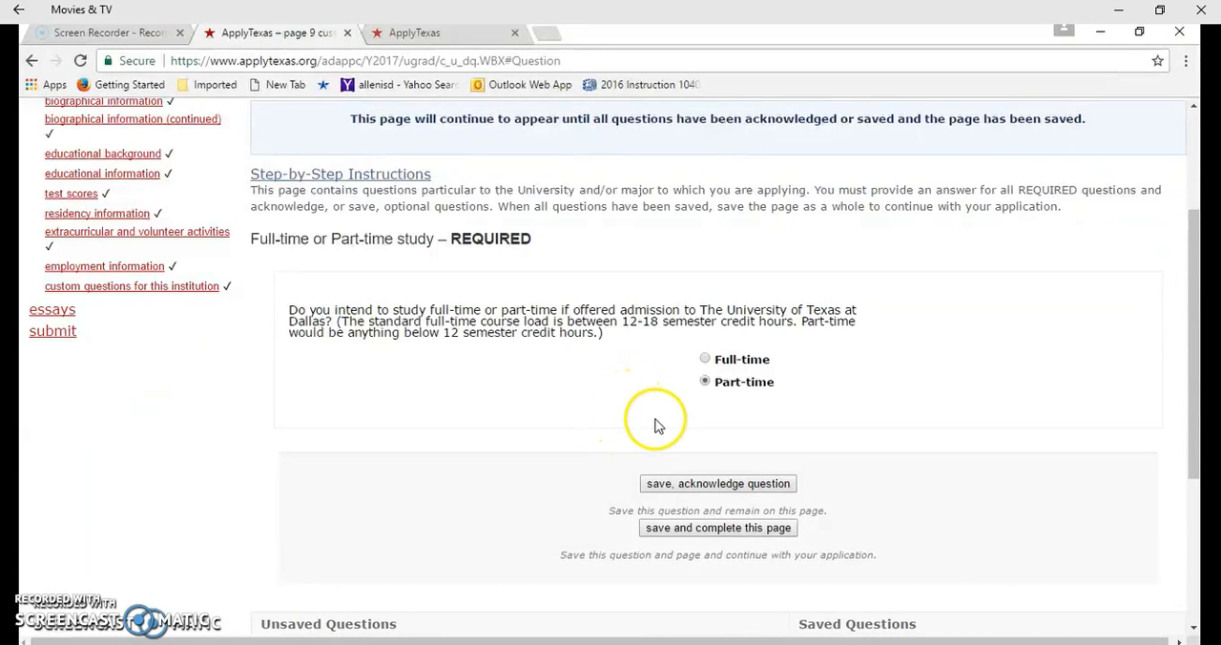
{"action": "left_click", "coordinate": [683, 480]}
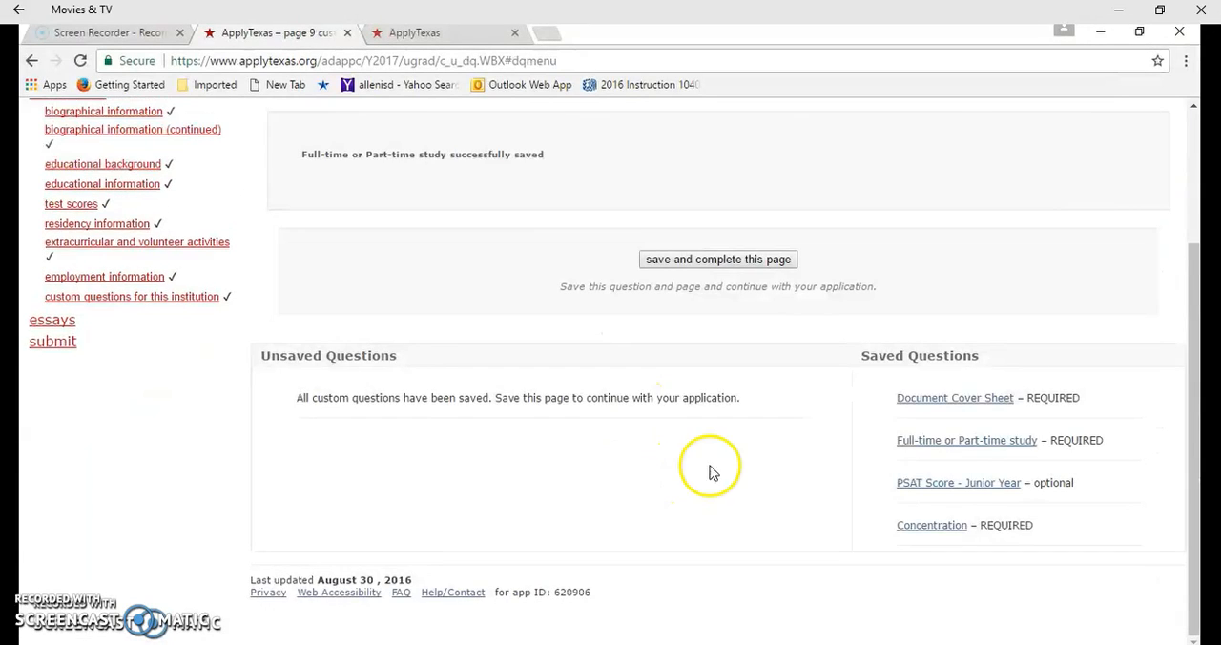
Open the optional PSAT Score - Junior Year question, and save and acknowledge it with the selection index score left blank
{"action": "left_click", "coordinate": [999, 489]}
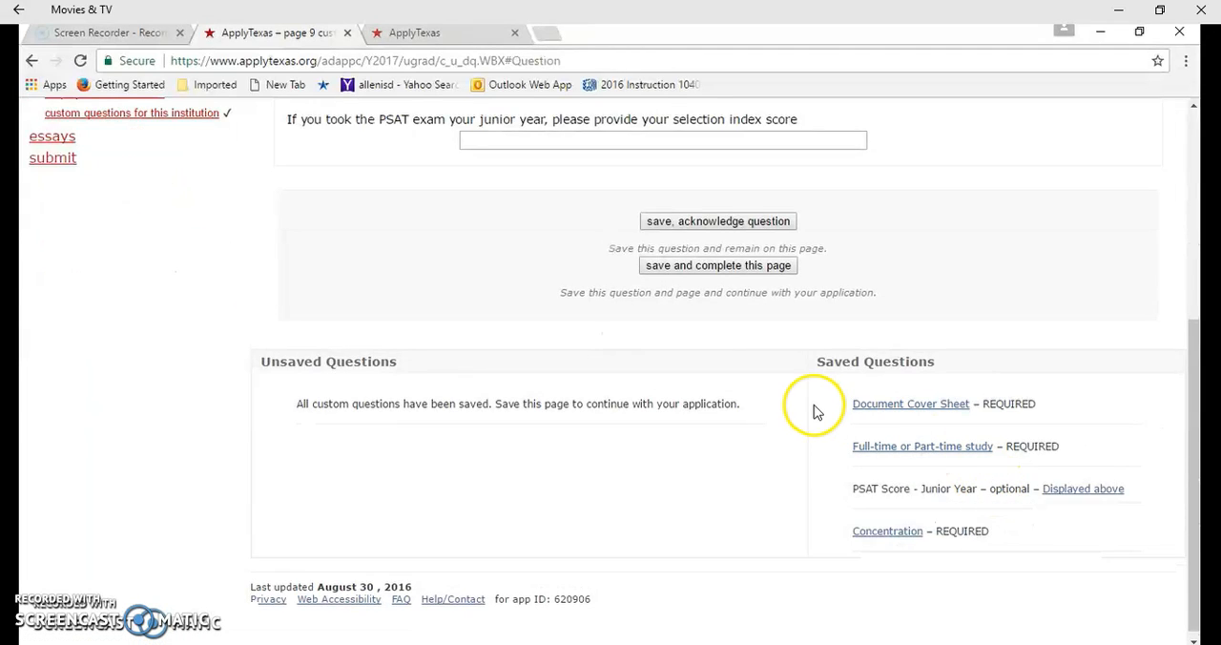
{"action": "scroll", "coordinate": [763, 396], "scroll_direction": "up", "scroll_amount": 1}
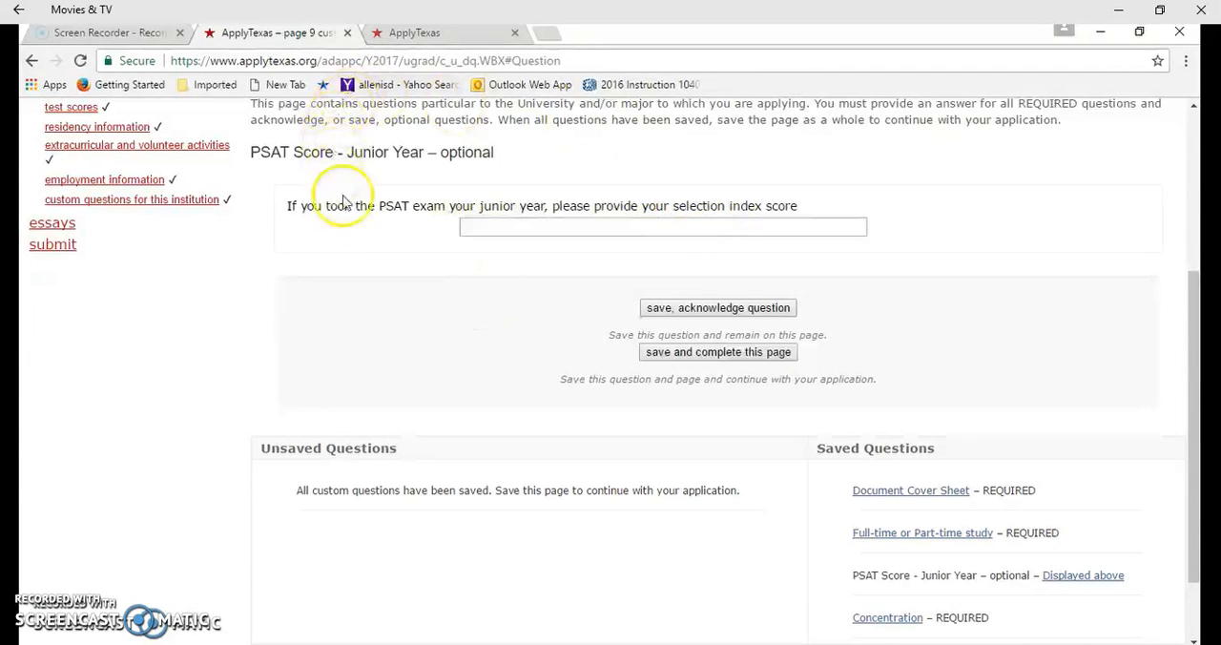
{"action": "left_click", "coordinate": [696, 310]}
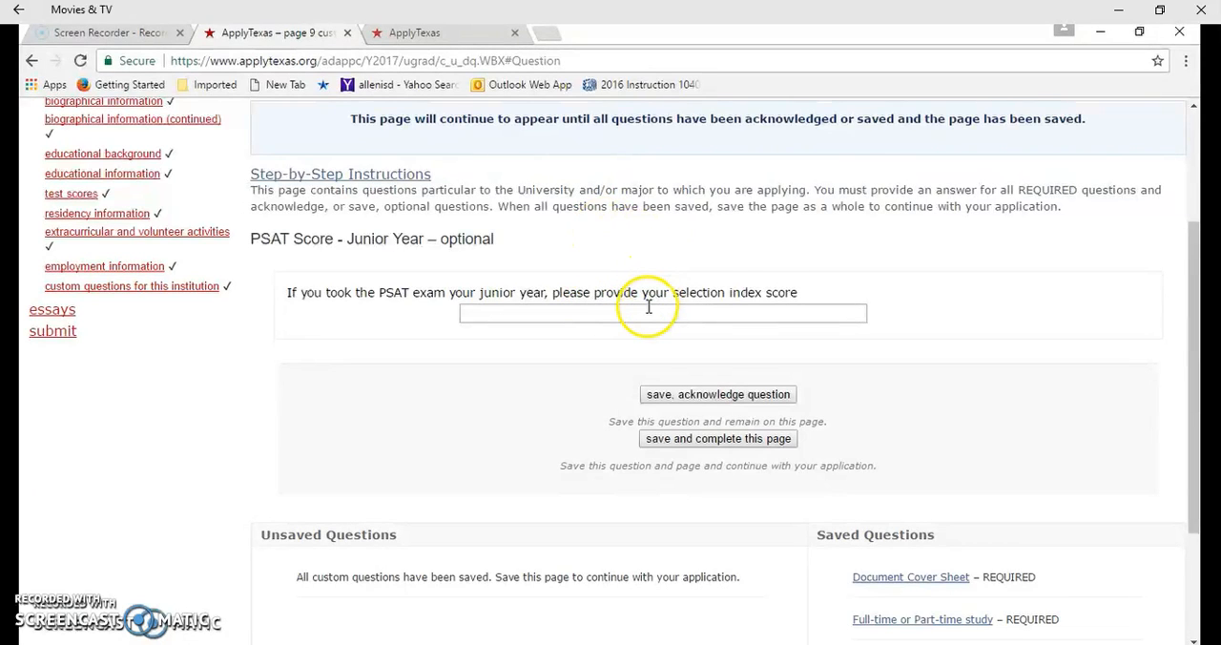
{"action": "left_click", "coordinate": [671, 394]}
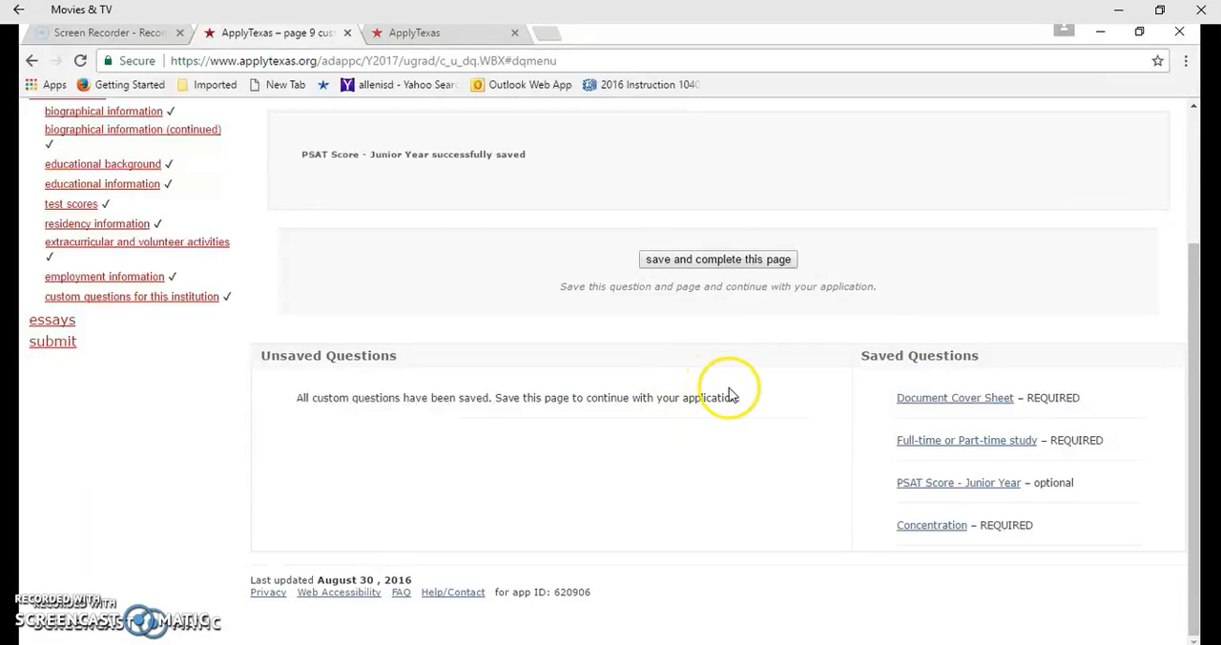
Save and acknowledge the required Concentration question with General (no specific concentration) selected, and save and complete the custom questions page
{"action": "left_click", "coordinate": [931, 527]}
{"action": "scroll", "coordinate": [954, 481], "scroll_direction": "up", "scroll_amount": 1}
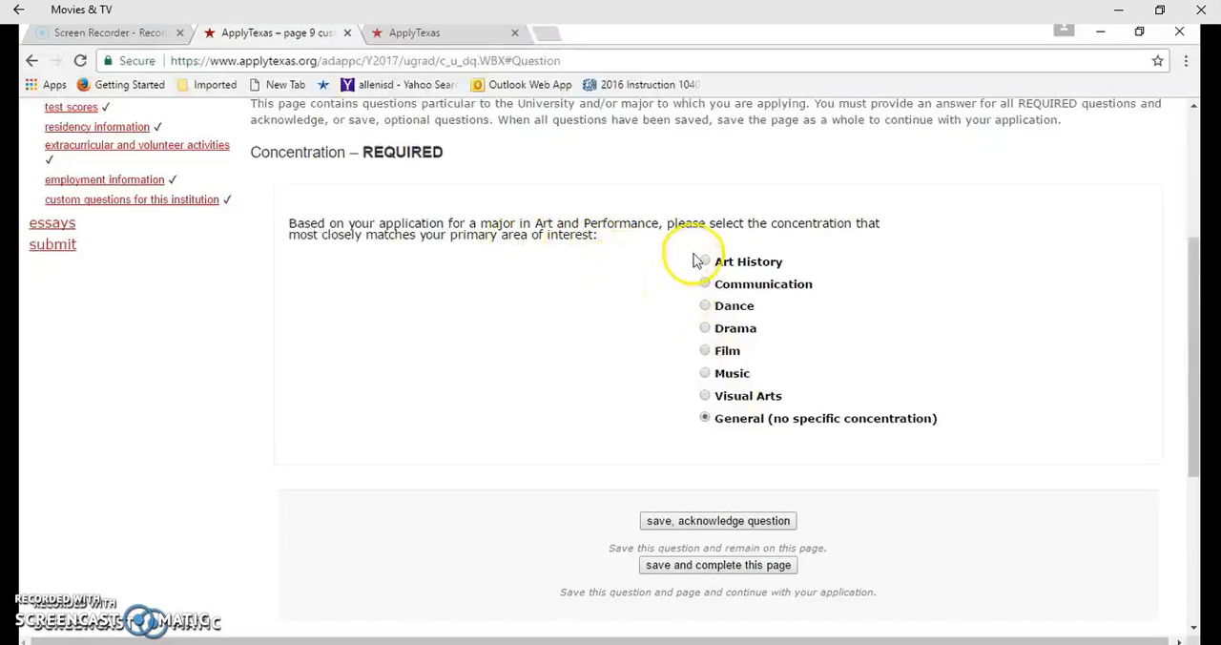
{"action": "scroll", "coordinate": [693, 260], "scroll_direction": "up", "scroll_amount": 1}
{"action": "scroll", "coordinate": [694, 272], "scroll_direction": "up", "scroll_amount": 1}
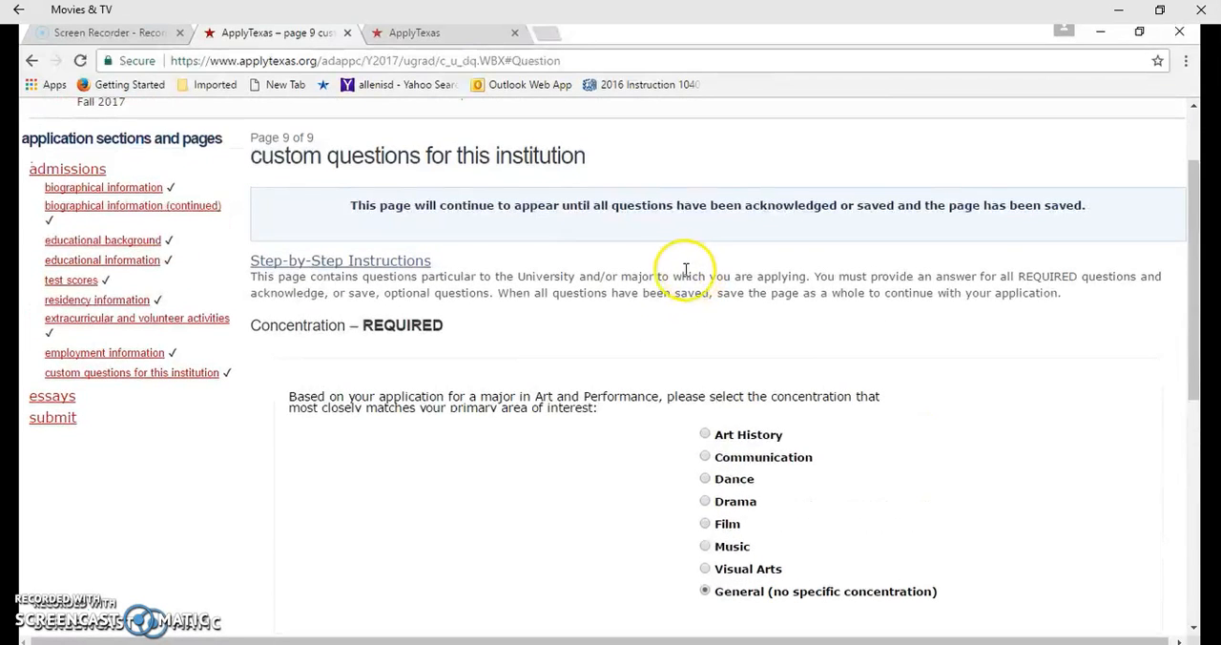
{"action": "scroll", "coordinate": [515, 268], "scroll_direction": "down", "scroll_amount": 1}
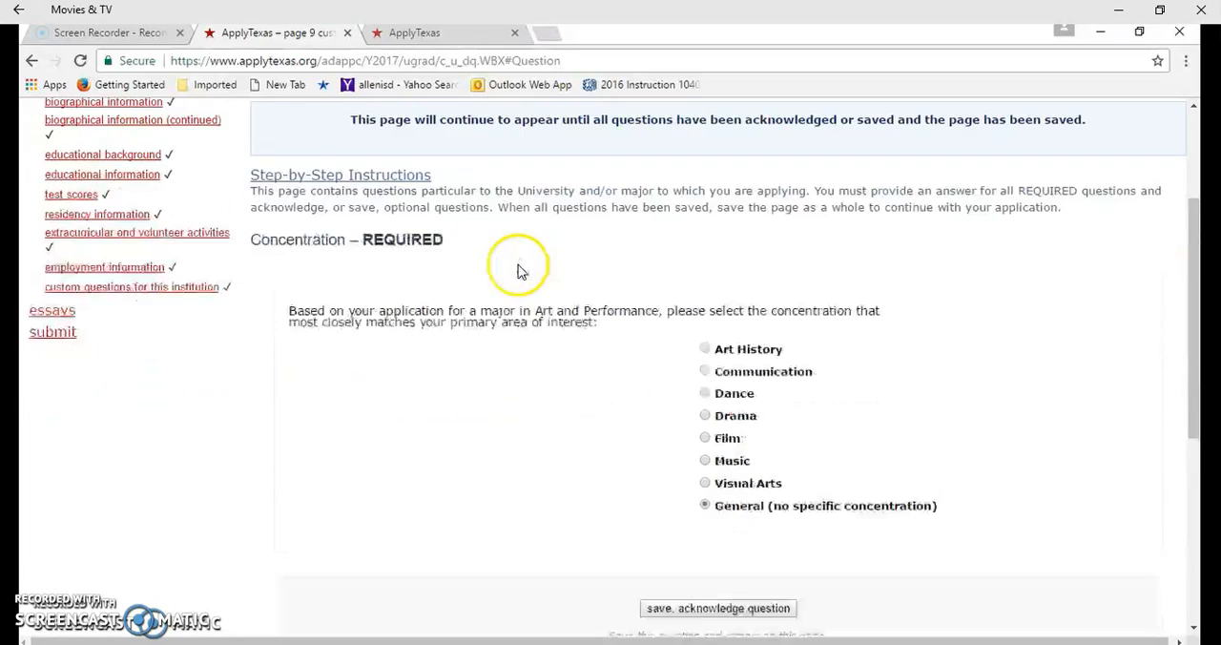
{"action": "scroll", "coordinate": [566, 268], "scroll_direction": "down", "scroll_amount": 1}
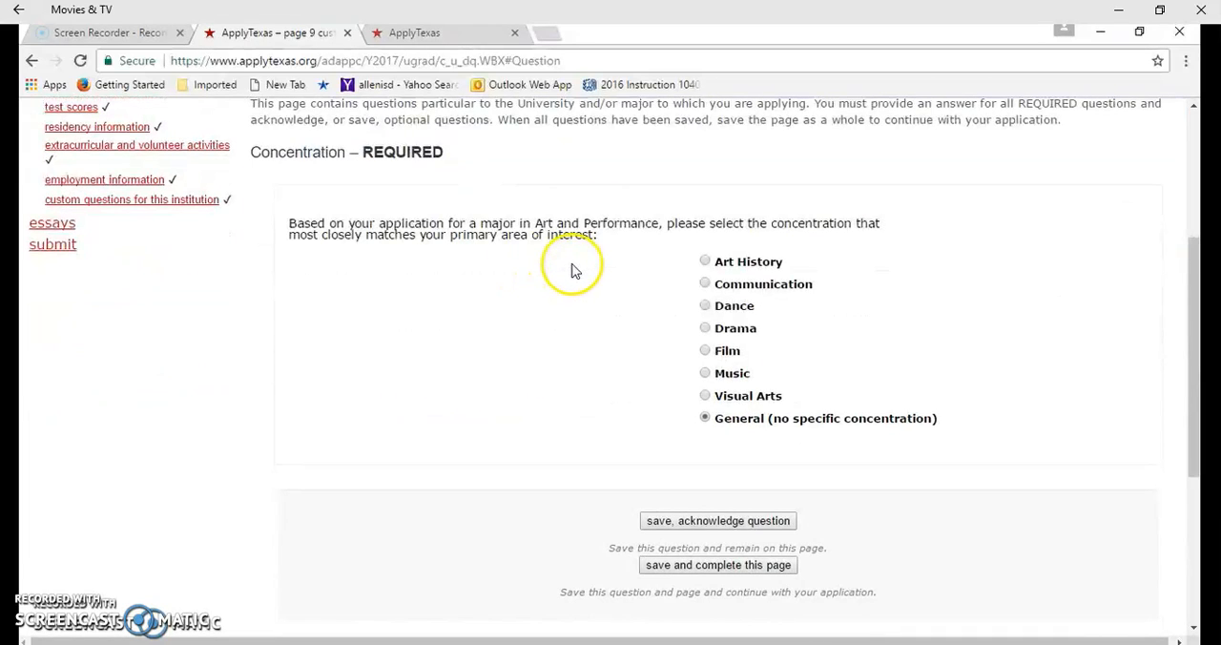
{"action": "left_click", "coordinate": [674, 521]}
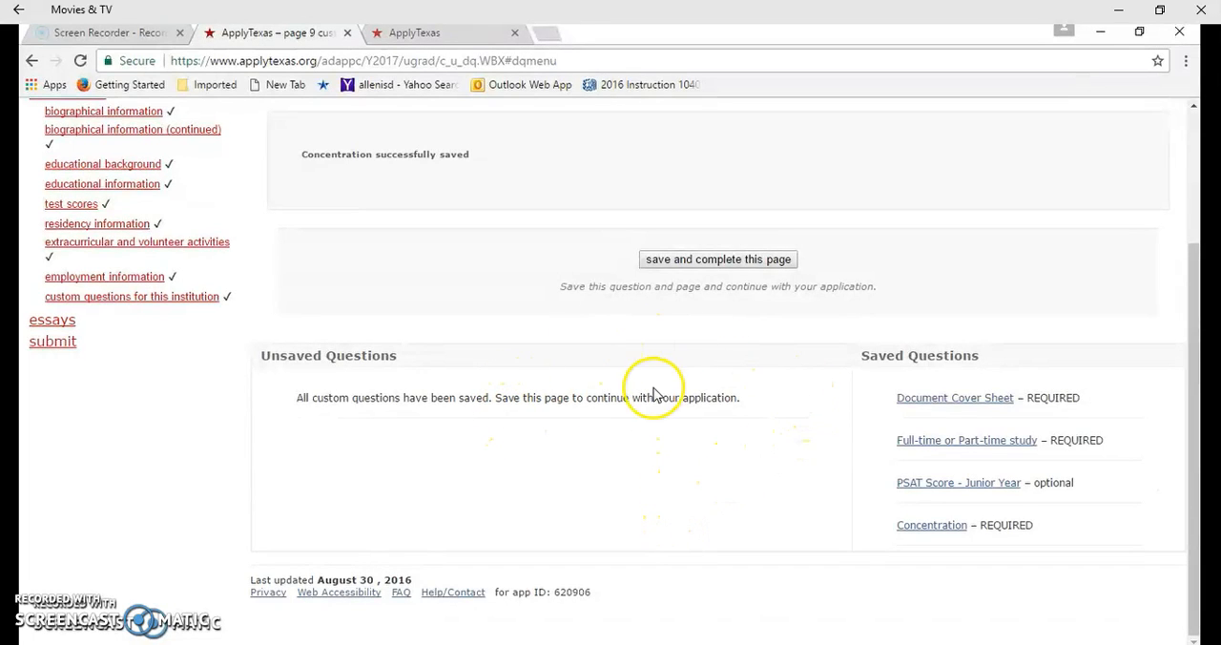
{"action": "scroll", "coordinate": [698, 389], "scroll_direction": "up", "scroll_amount": 1}
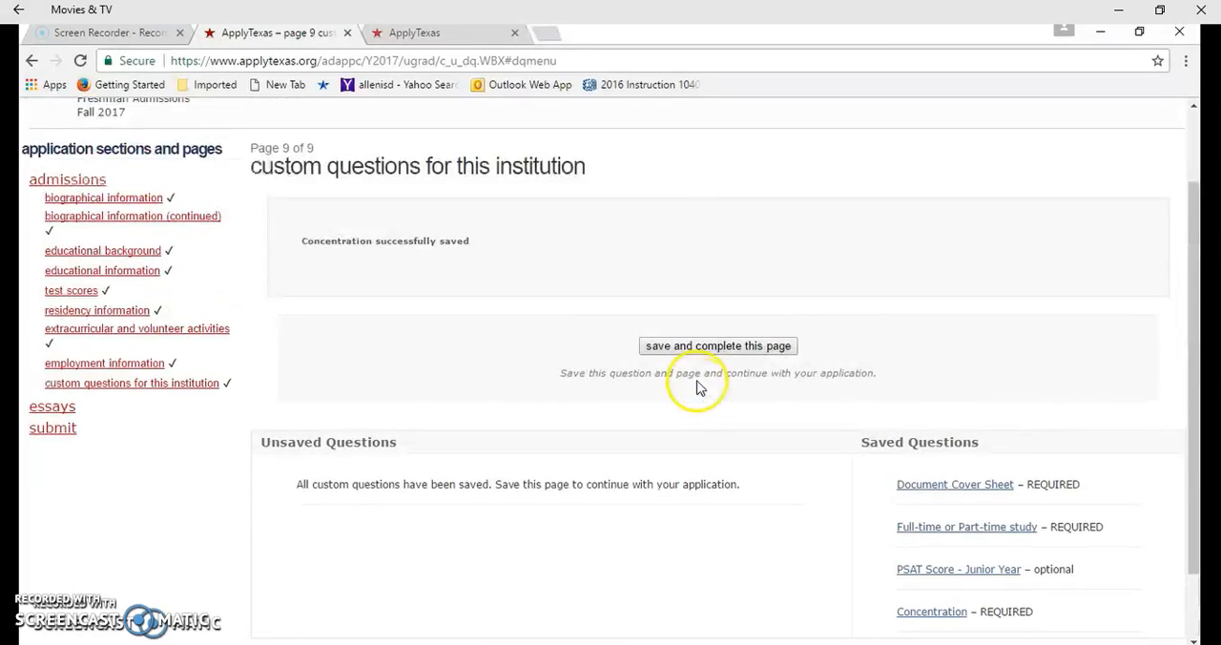
{"action": "left_click", "coordinate": [709, 347]}
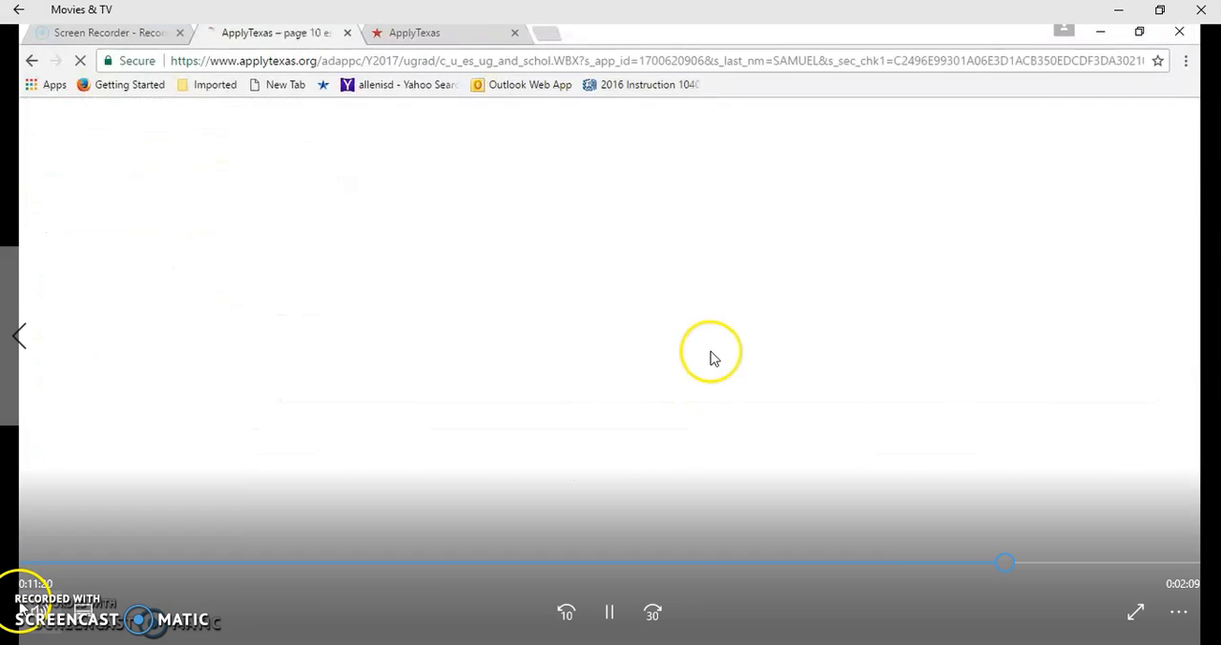